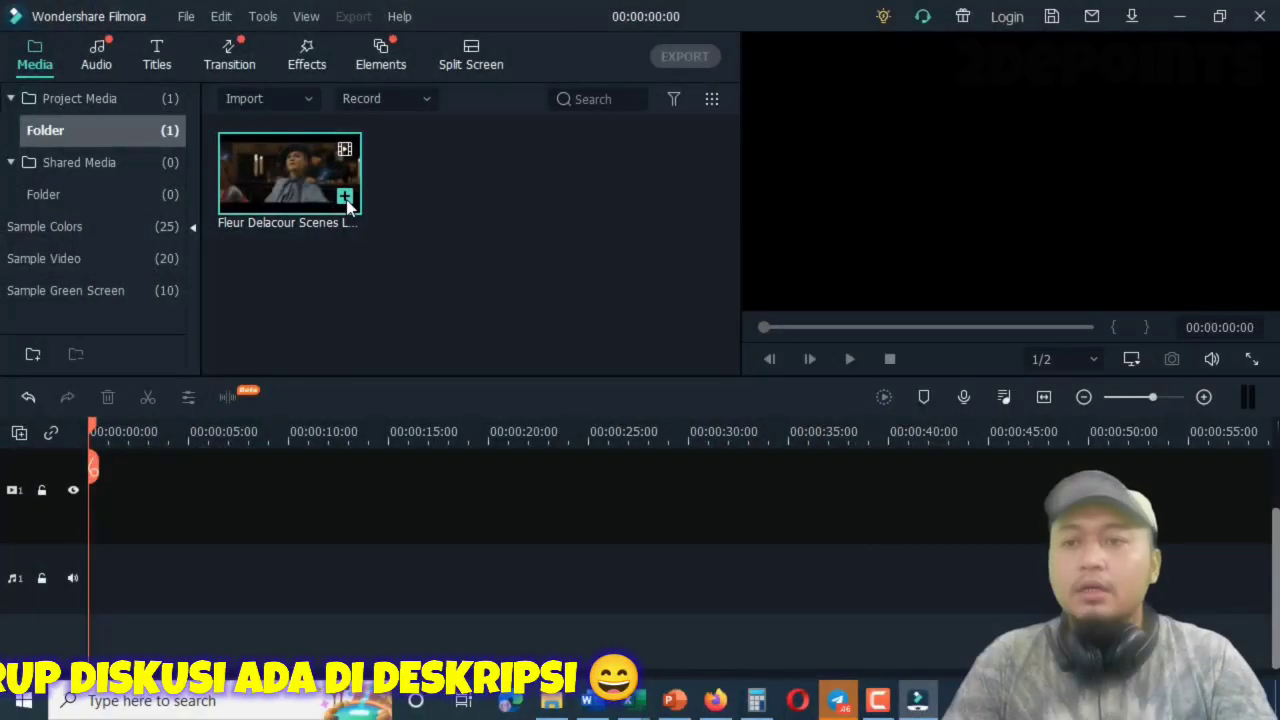
Add the Fleur Delacour clip to the start of the timeline and match the project settings to the media's 1280 x 720.
left_click(347, 207)
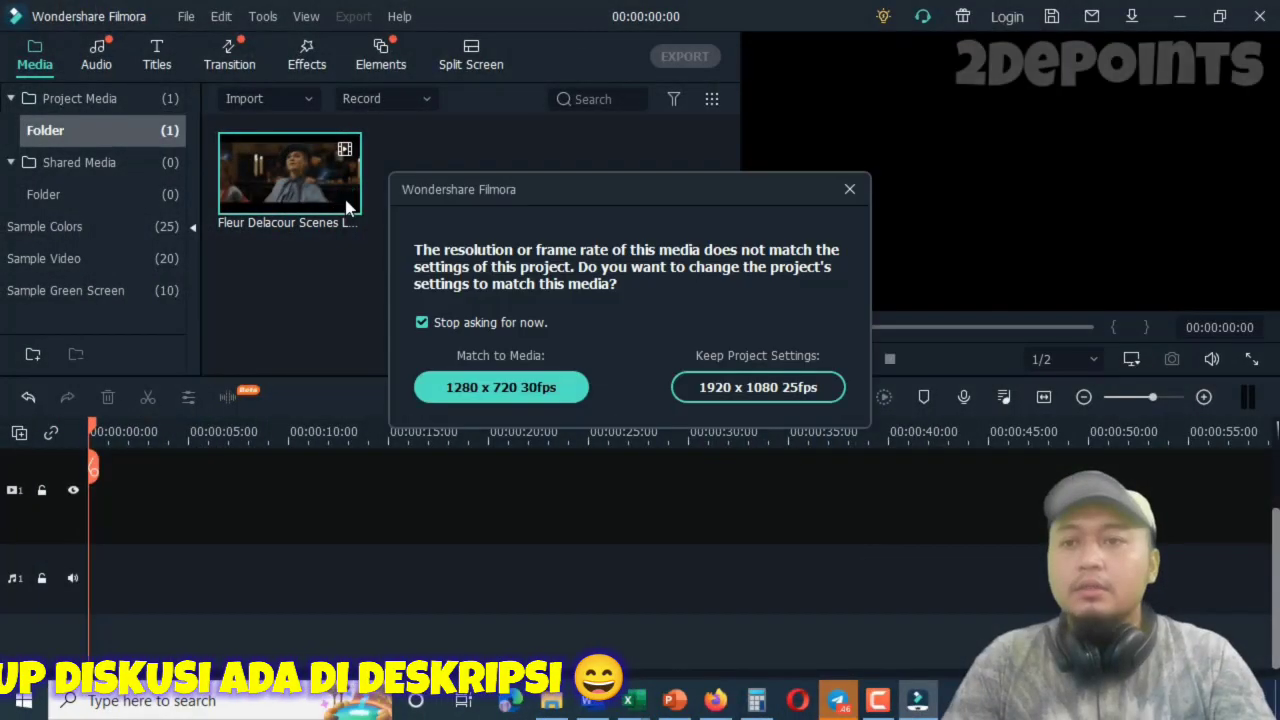
left_click(523, 380)
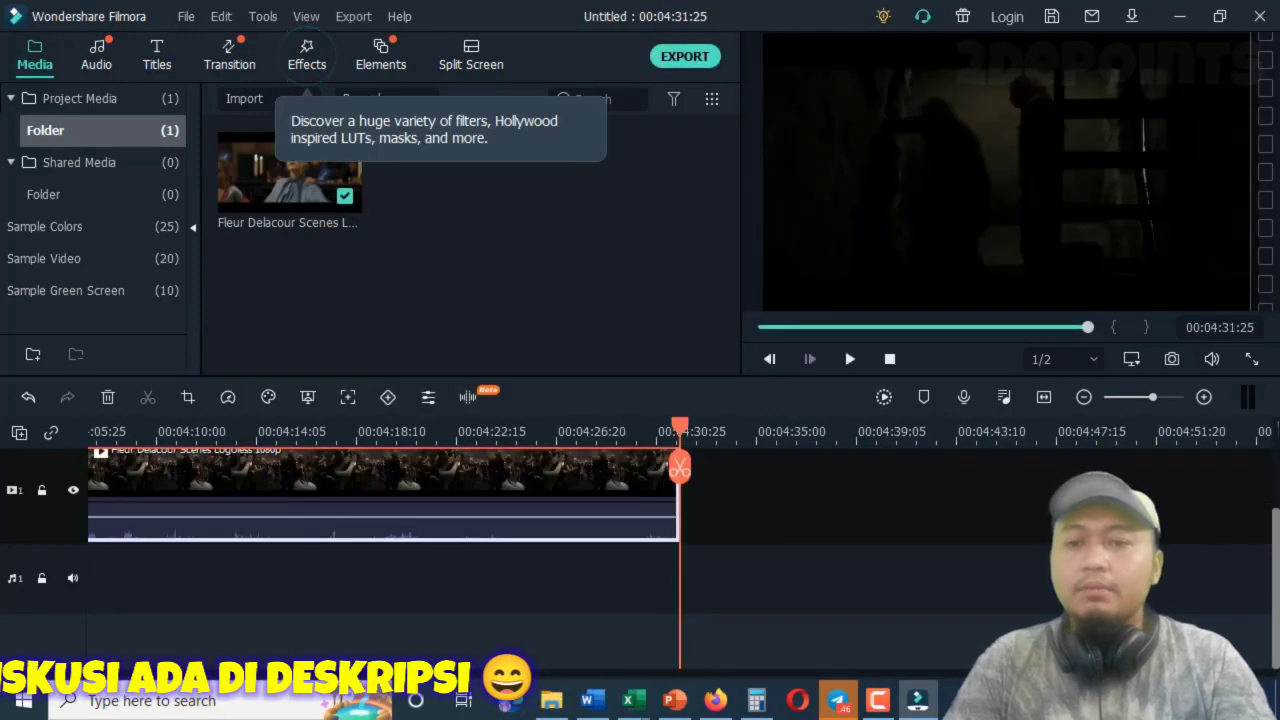
left_click_drag(1003, 672, 94, 697)
double_click(156, 491)
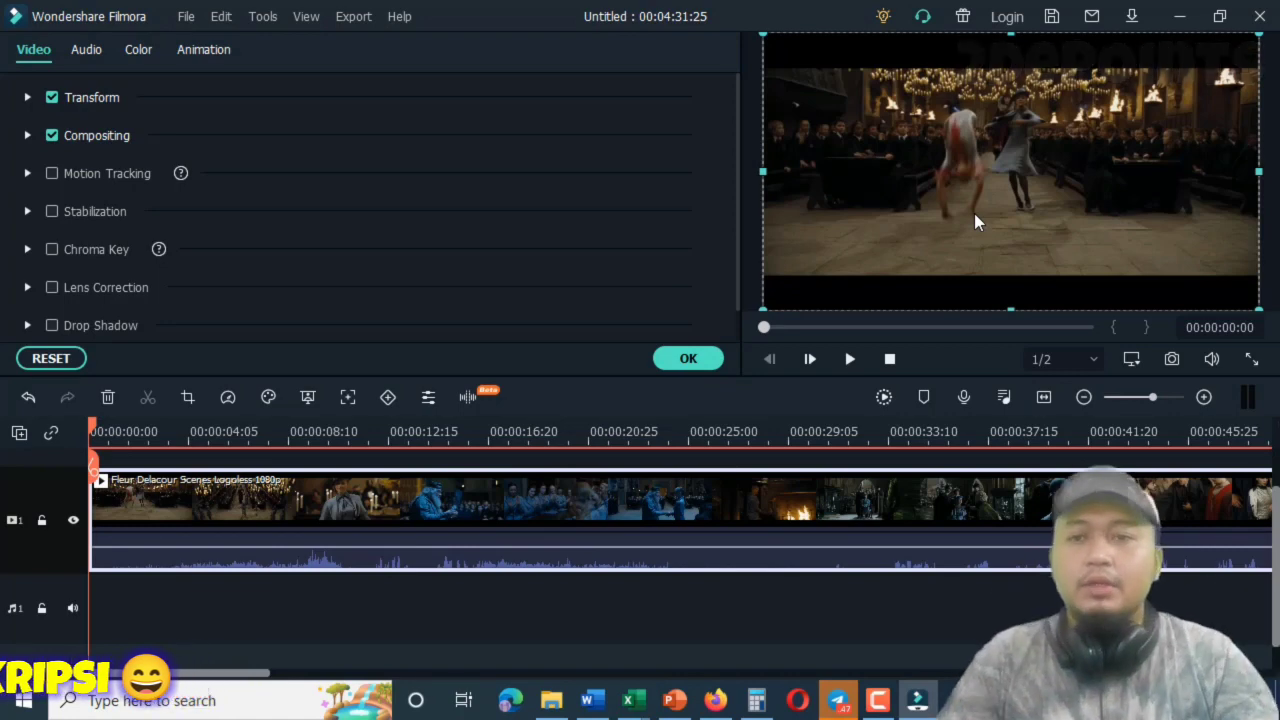
scroll(588, 490, "up", 1)
left_click(686, 359)
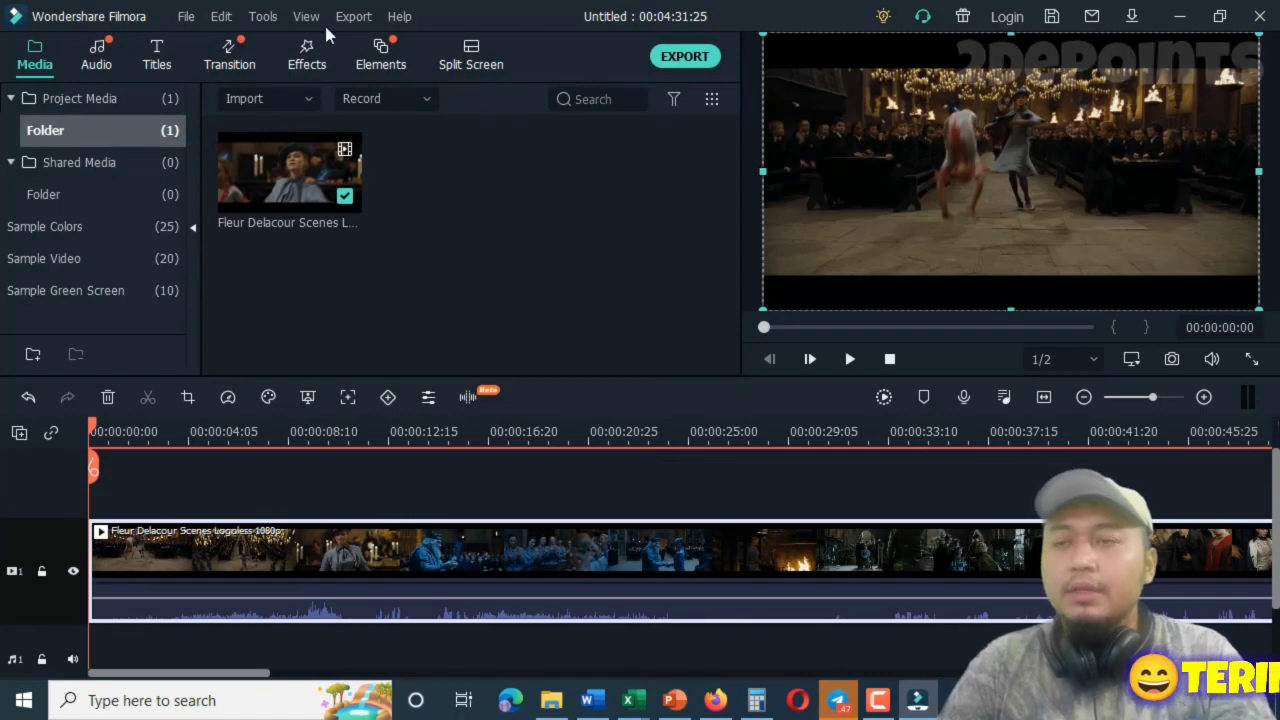
Find the Silent Film effect by searching "sil", place it on the track above the clip, and stretch it to about 00:01:18.
left_click(308, 63)
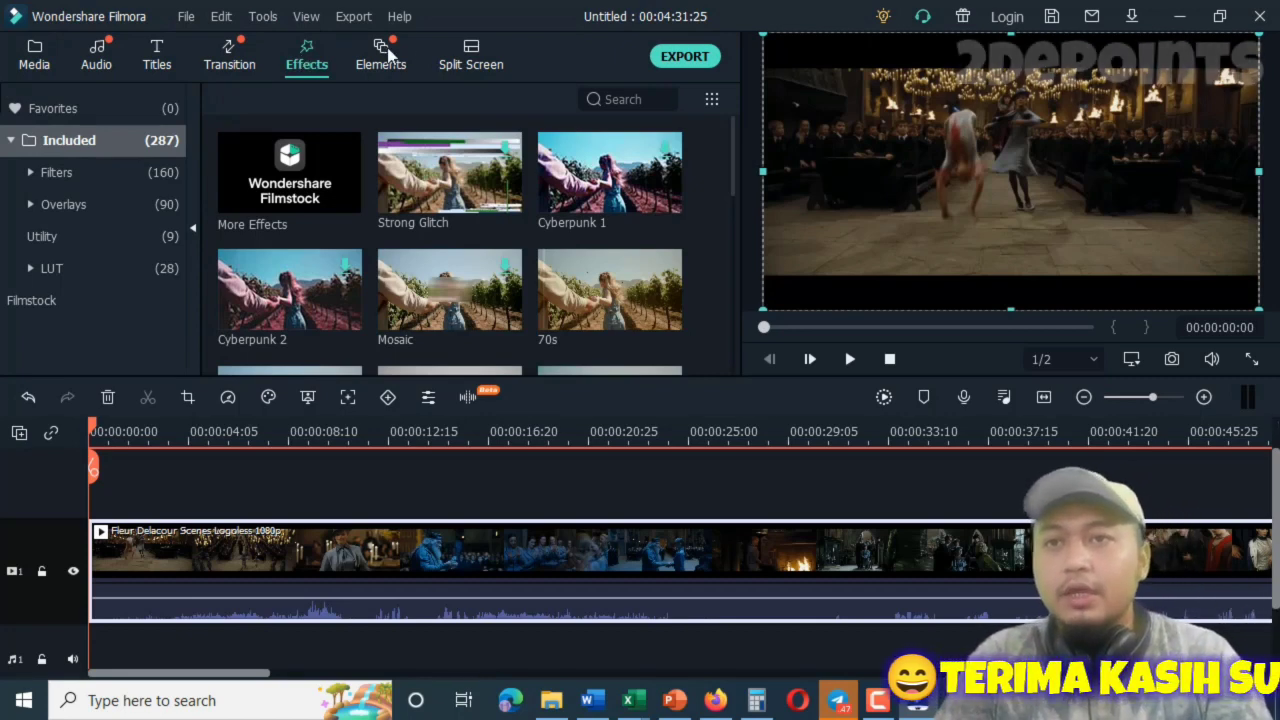
left_click(624, 98)
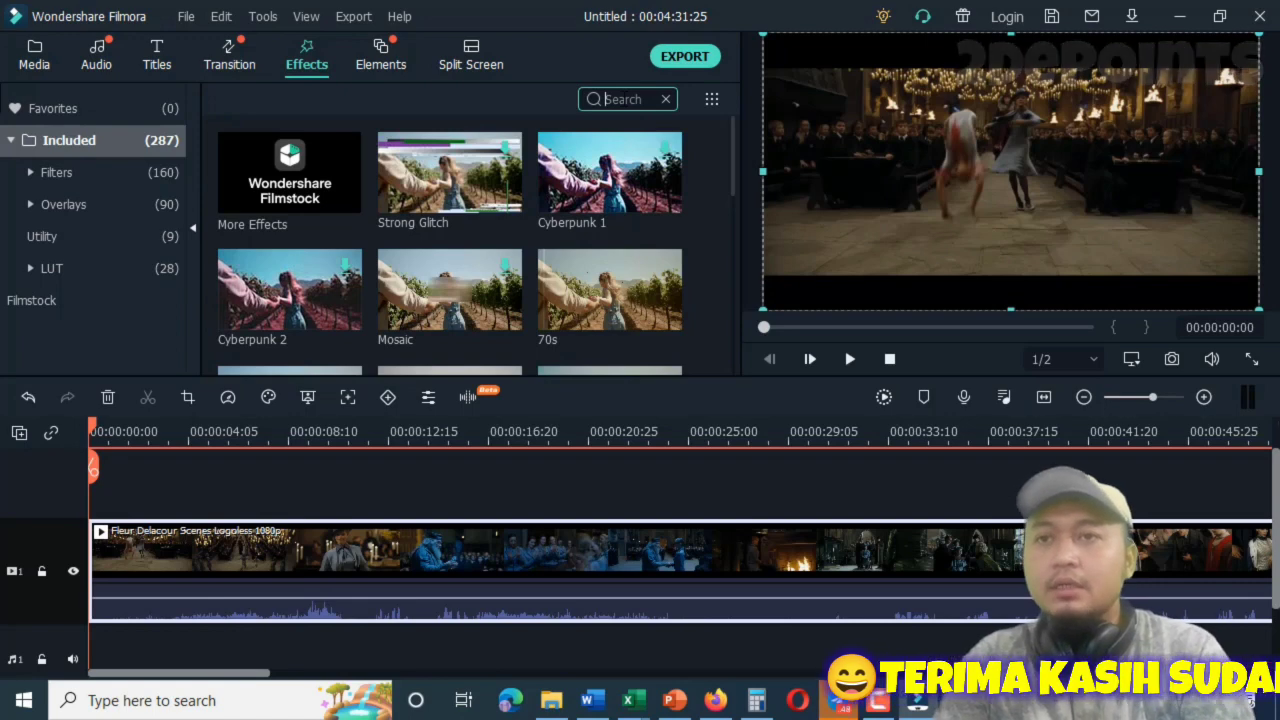
type("sil")
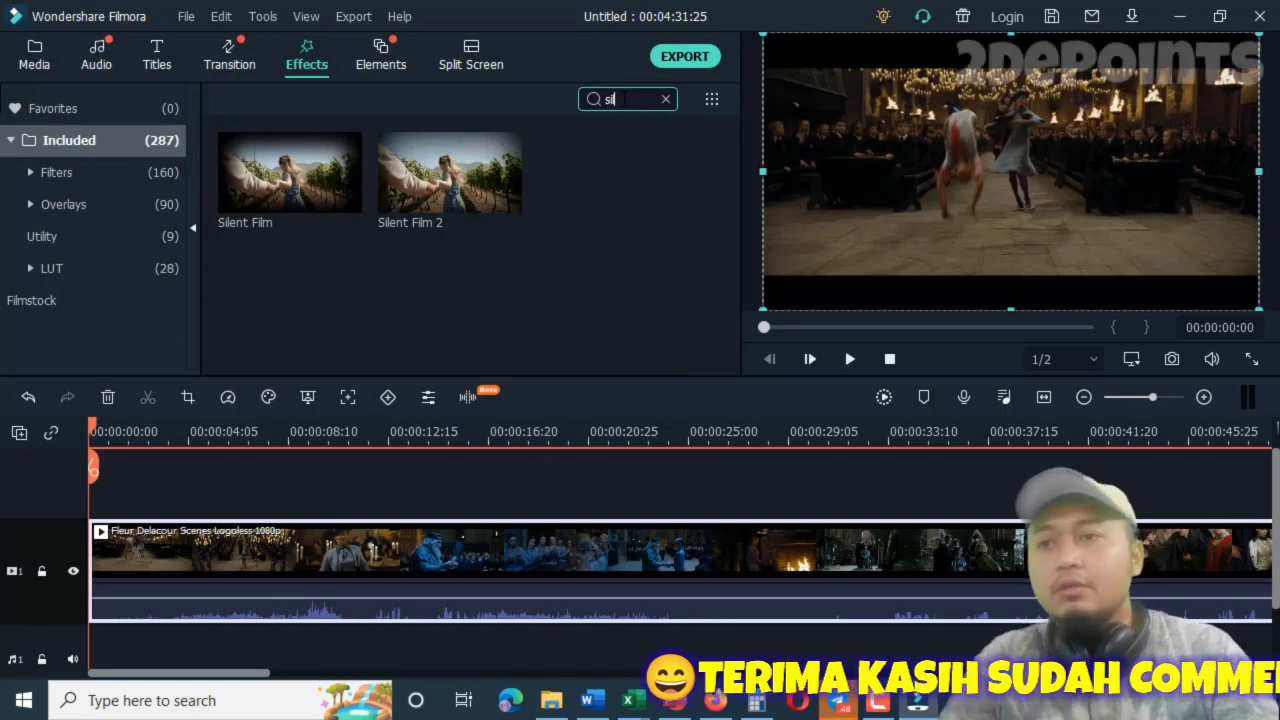
left_click_drag(280, 147, 97, 505)
left_click_drag(207, 553, 1161, 577)
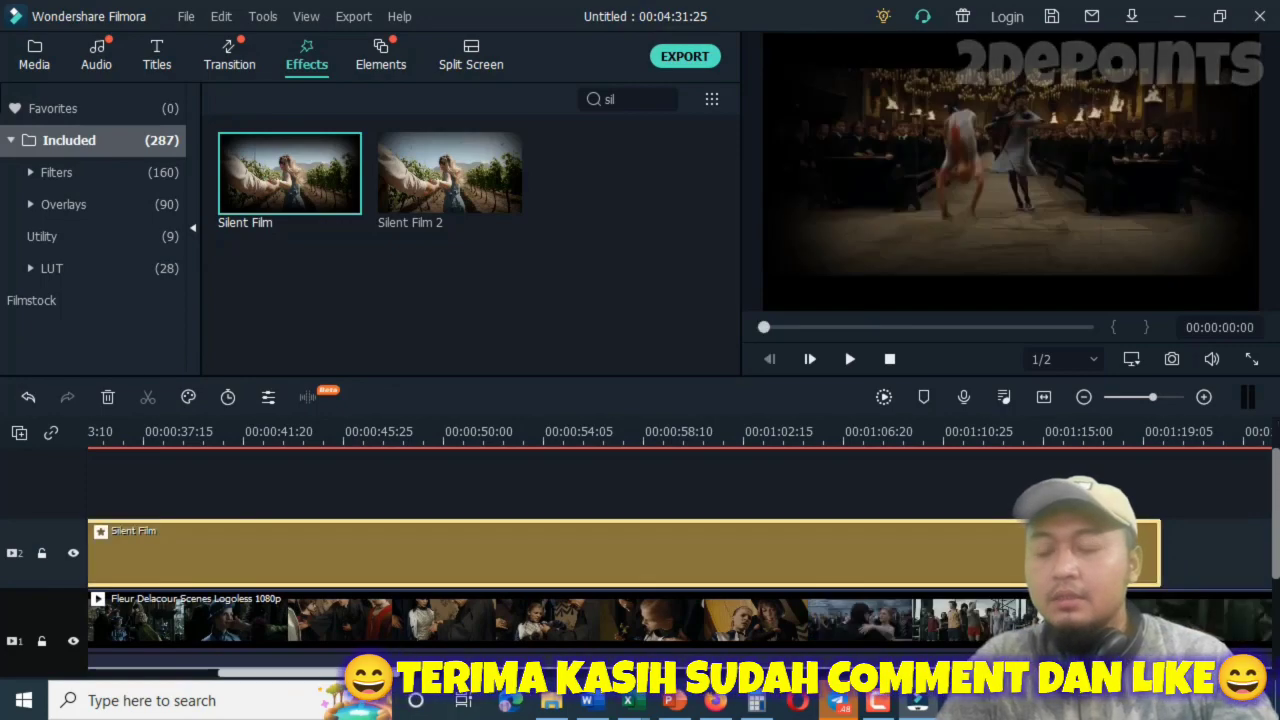
Mute the film clip's audio and return the playhead to the start of the timeline.
left_click_drag(310, 673, 8, 682)
right_click(171, 642)
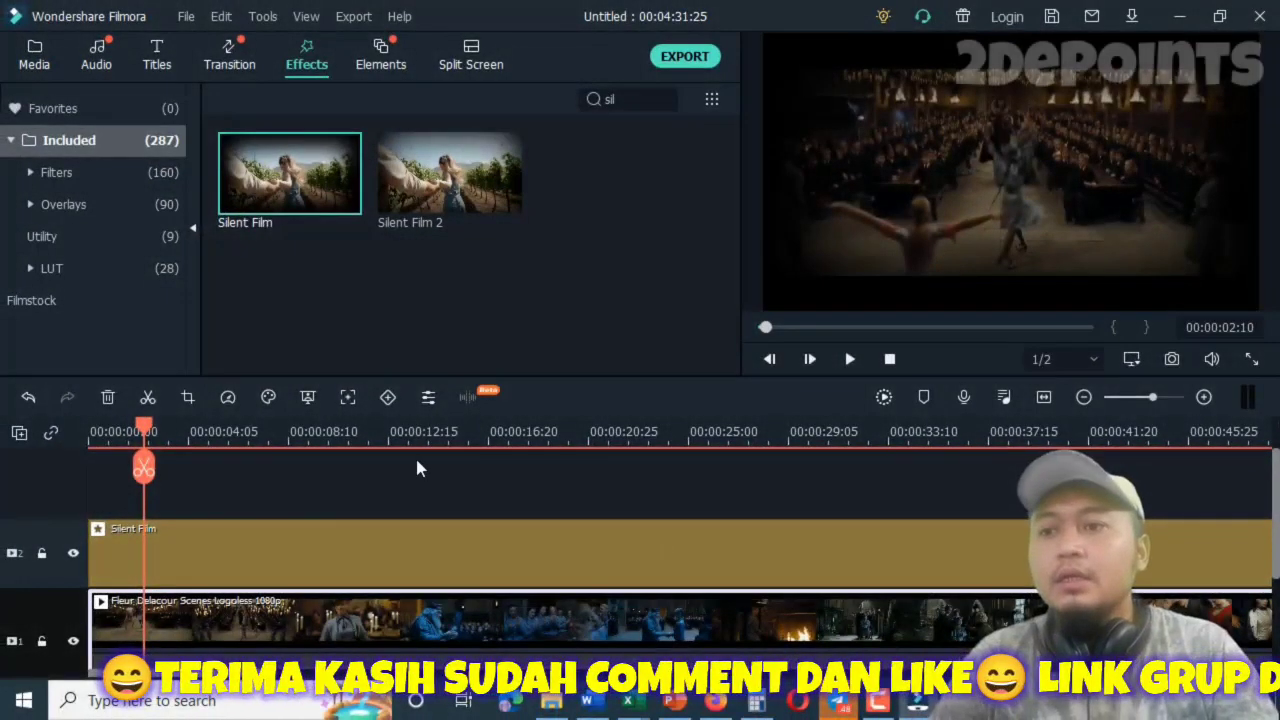
scroll(430, 462, "down", 2)
left_click(90, 443)
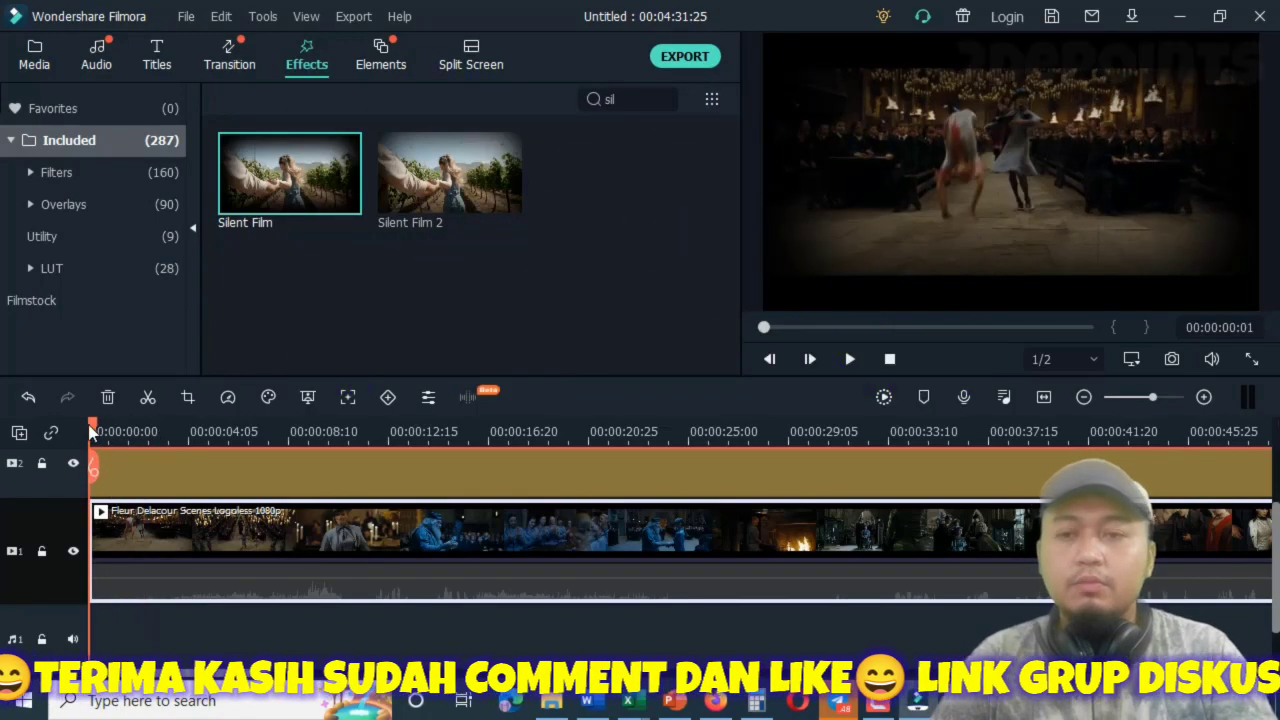
left_click_drag(92, 429, 83, 427)
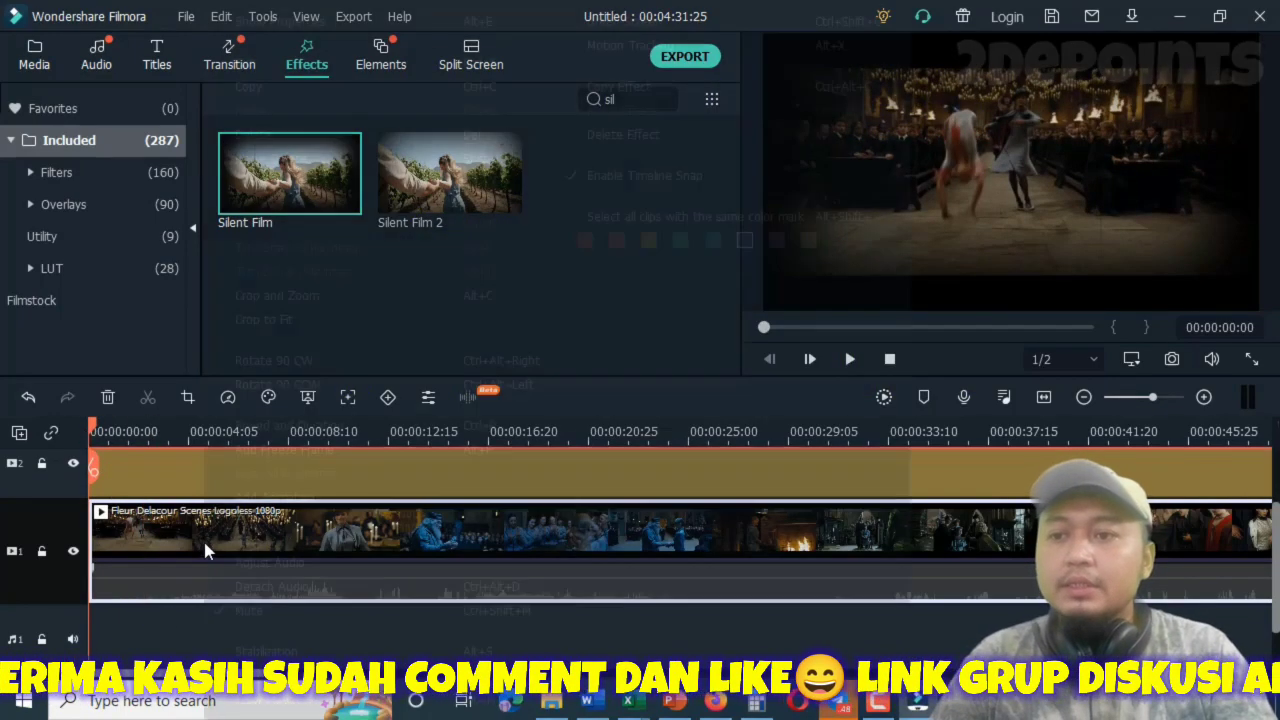
Set the film clip's audio pitch to -2.
right_click(207, 549)
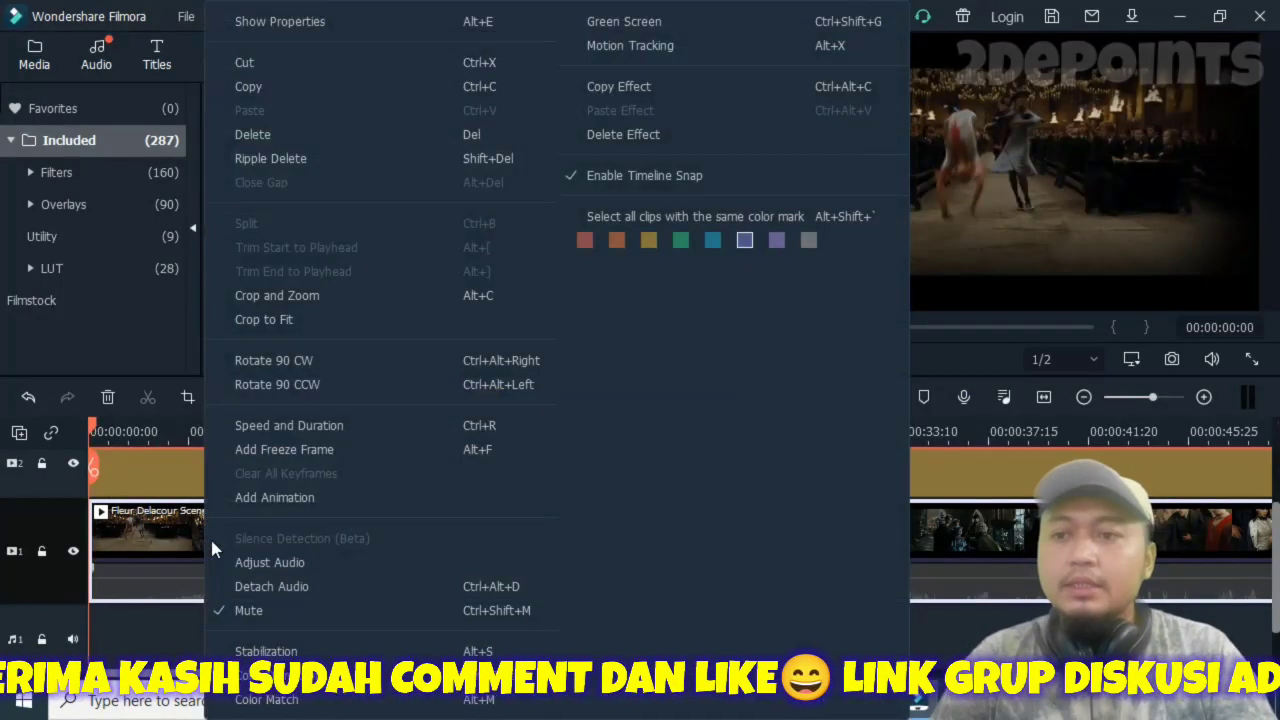
left_click(280, 569)
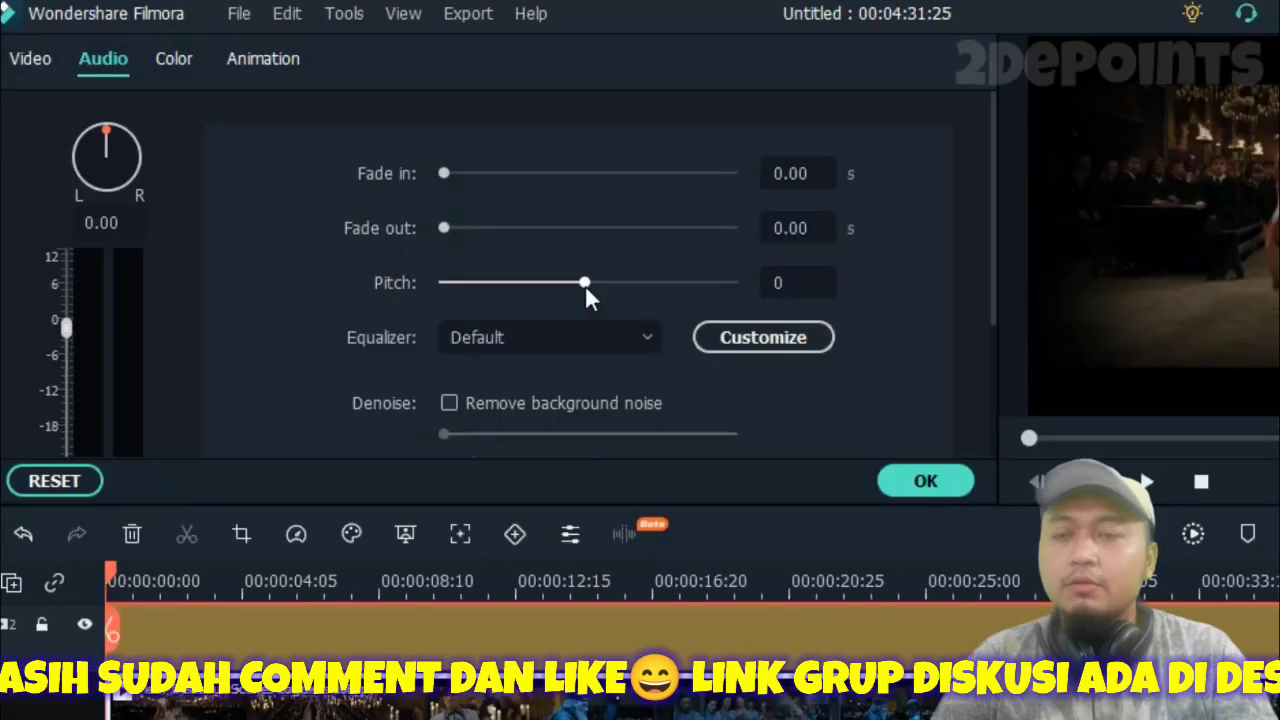
left_click_drag(440, 215, 428, 215)
mouse_move(570, 285)
left_mouse_down()
mouse_move(611, 288)
mouse_move(561, 288)
left_mouse_up()
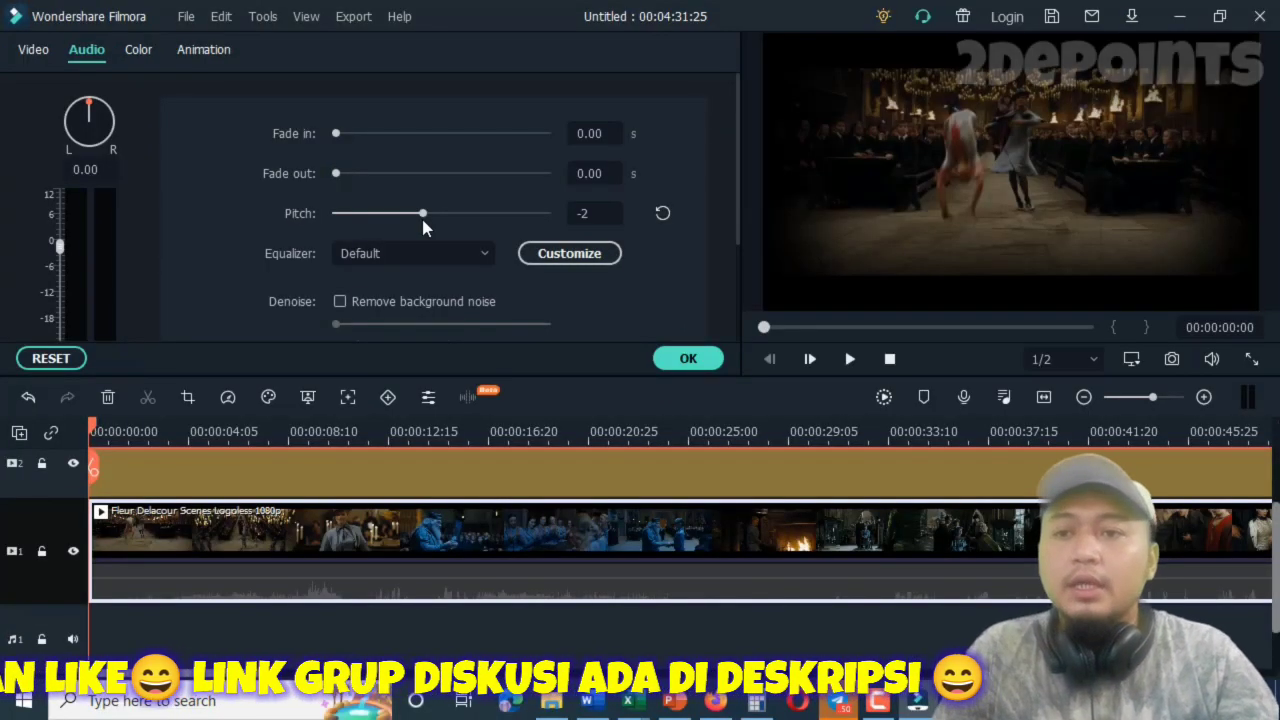
left_click(688, 358)
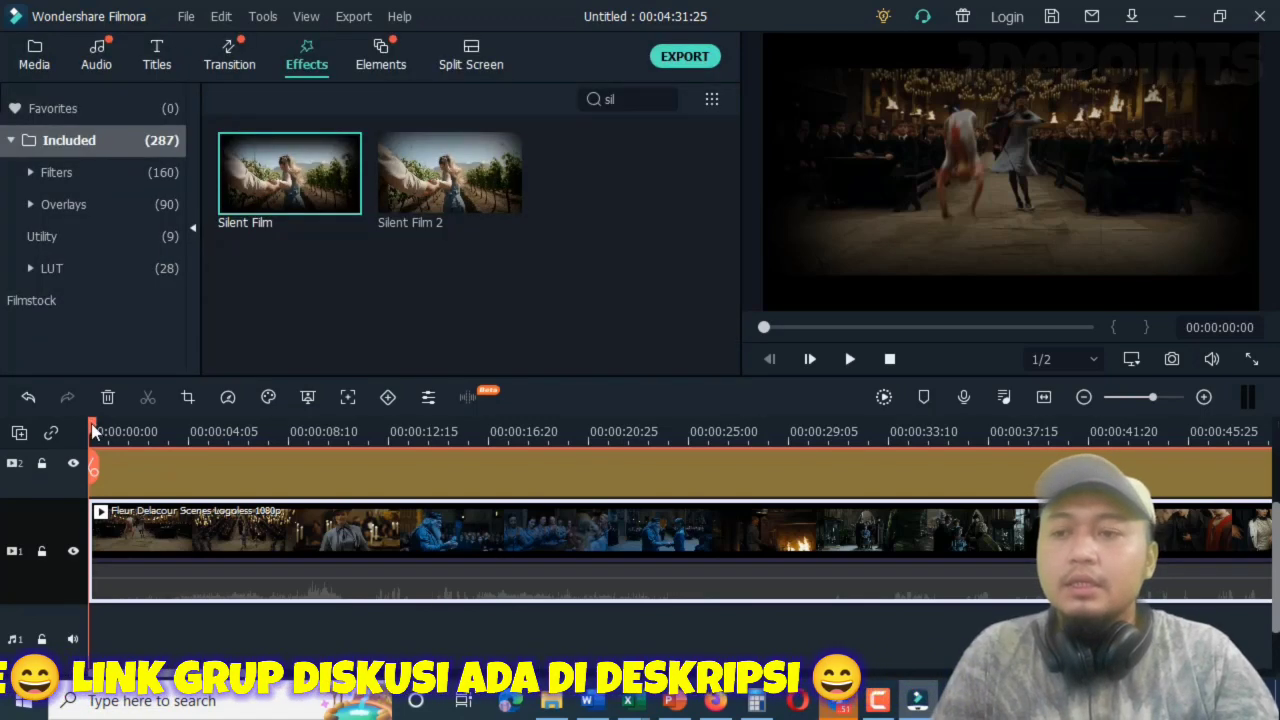
Move the playhead to 00:00:04:17 and unmute the film clip.
left_click(183, 436)
left_click(197, 447)
right_click(290, 531)
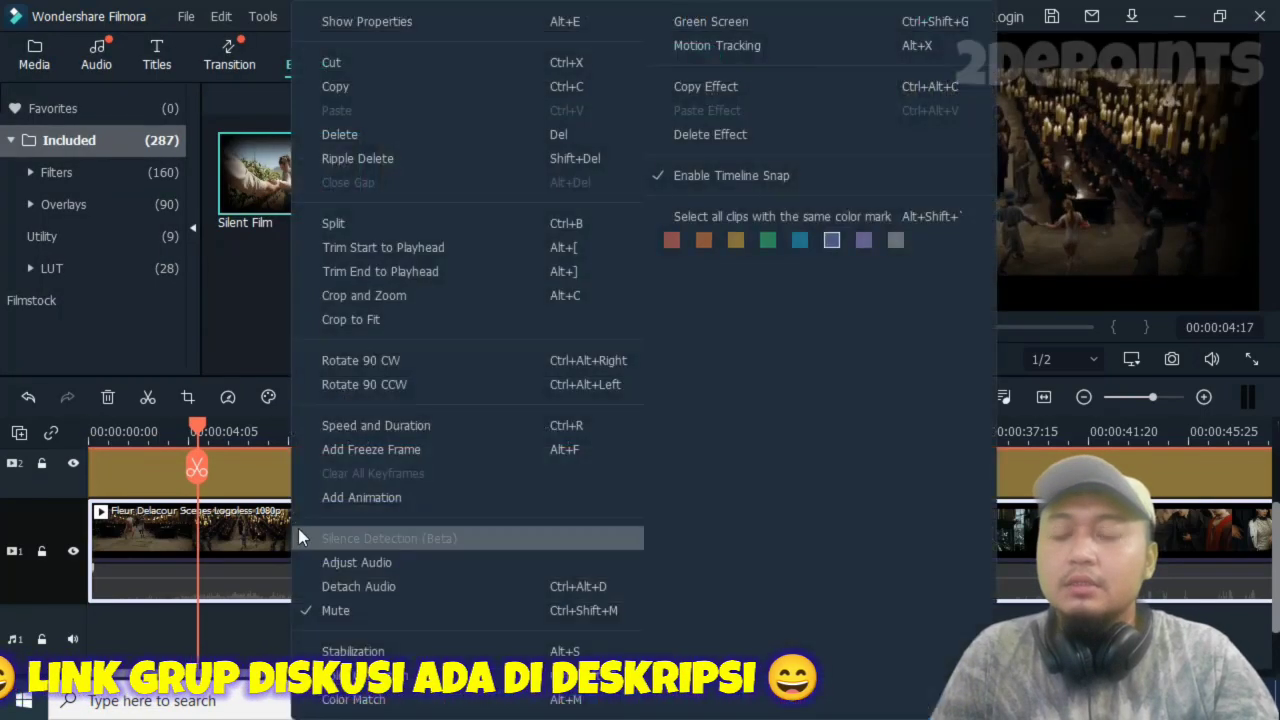
left_click(356, 608)
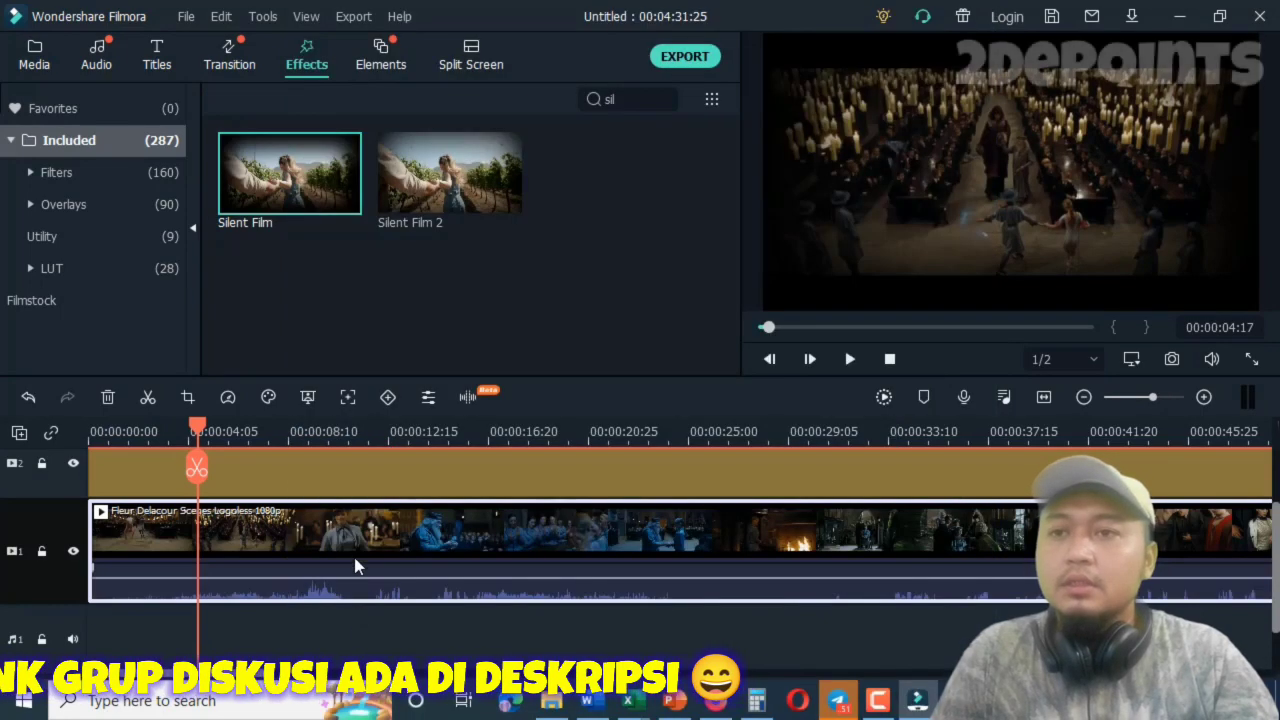
Lower the film clip's audio pitch slightly and preview the sound from 00:00:04:17.
right_click(404, 545)
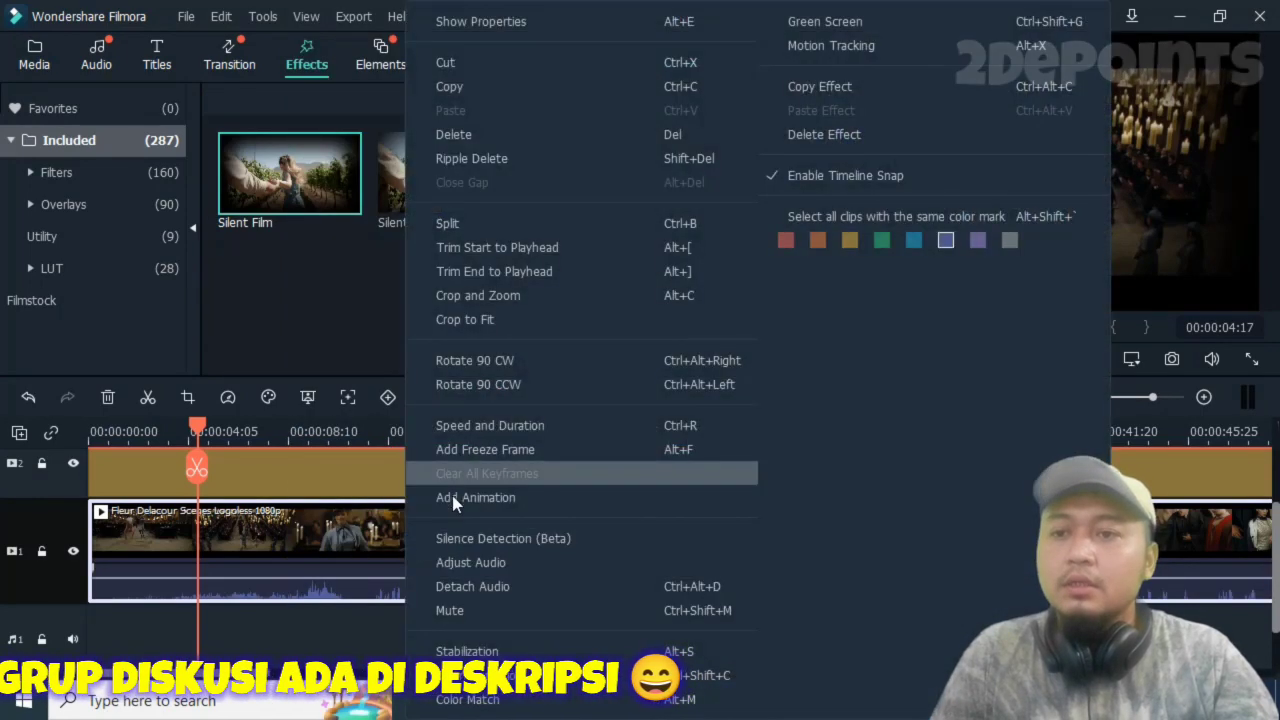
left_click(453, 560)
left_click(429, 215)
left_click(690, 360)
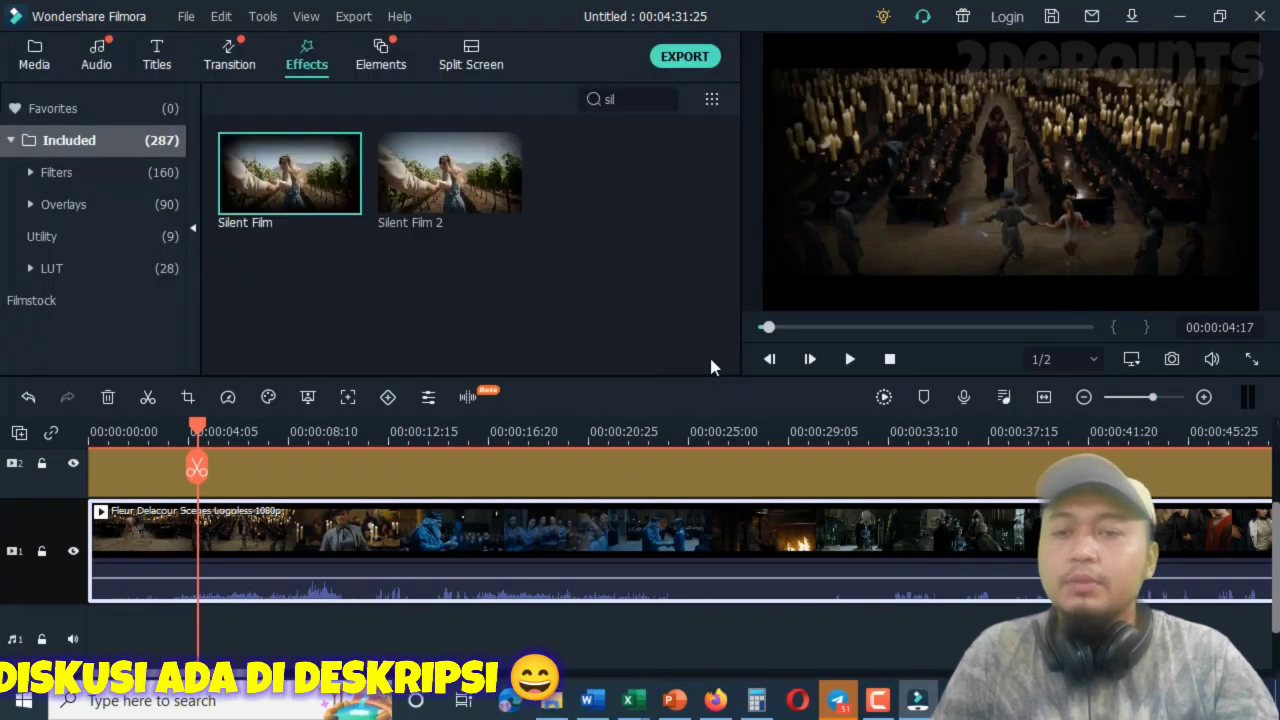
left_click(848, 359)
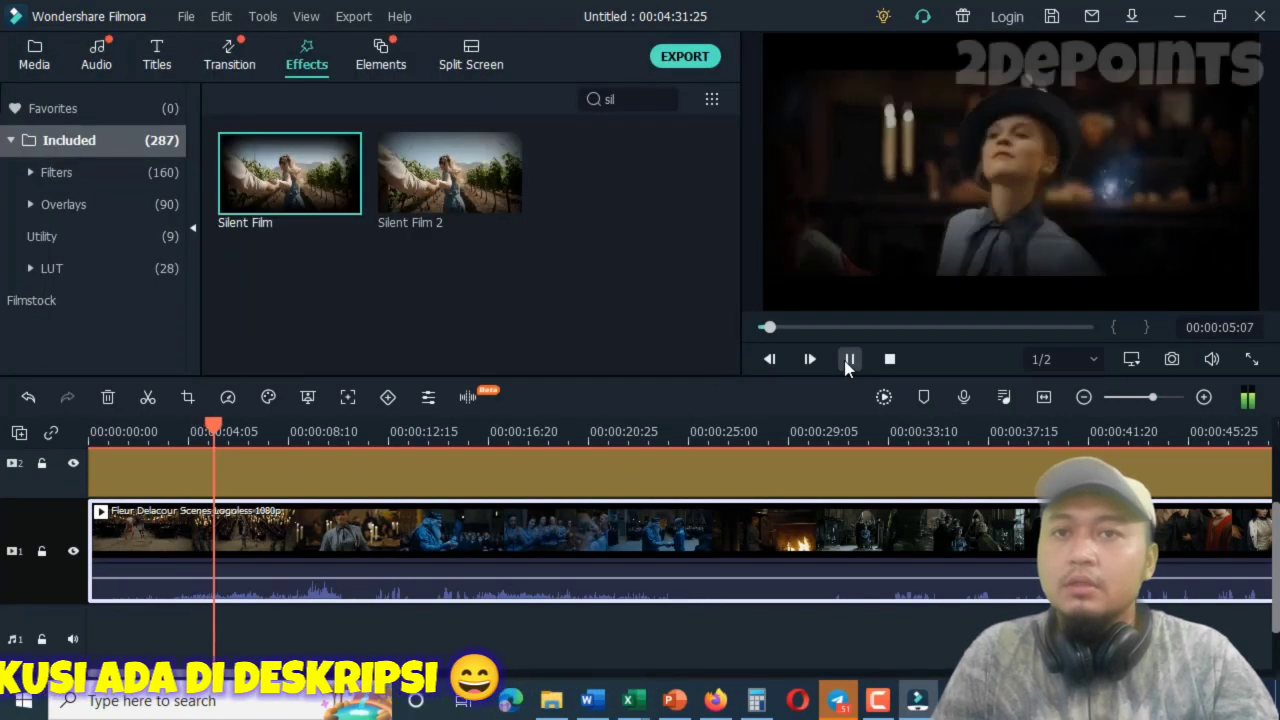
left_click(848, 359)
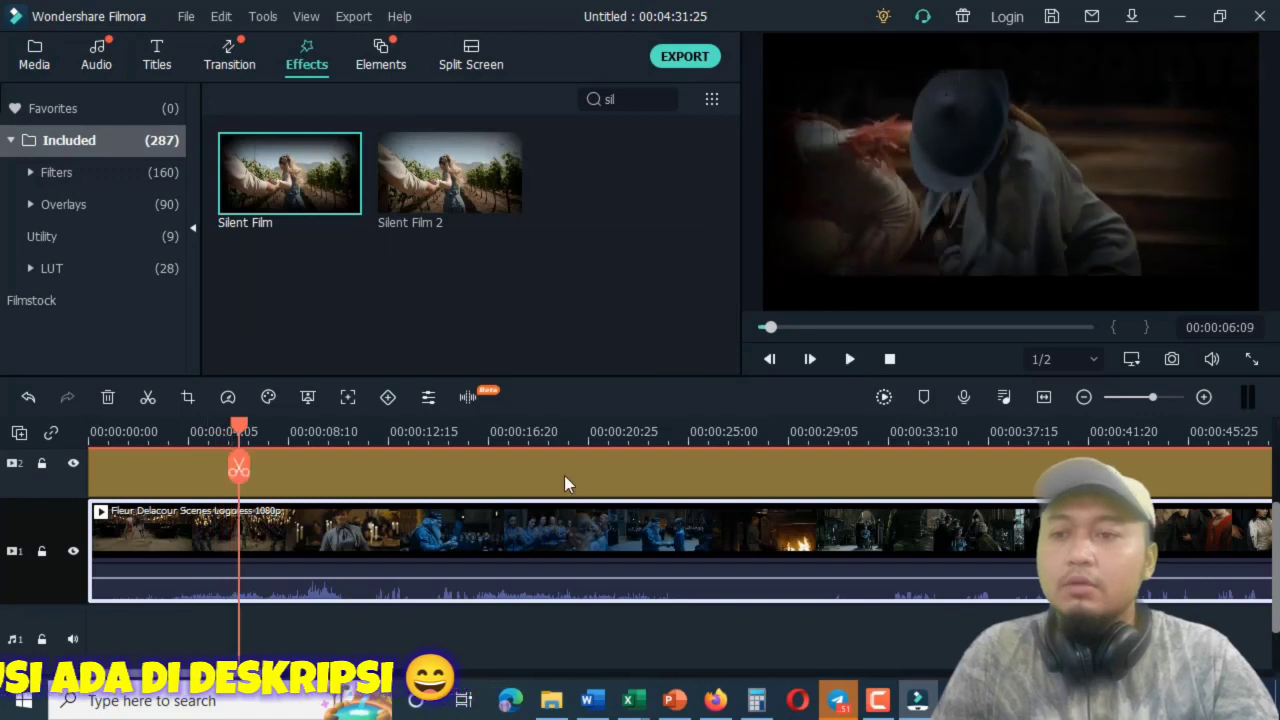
Readjust the film clip's audio pitch and preview the sound from about 11 seconds.
right_click(358, 522)
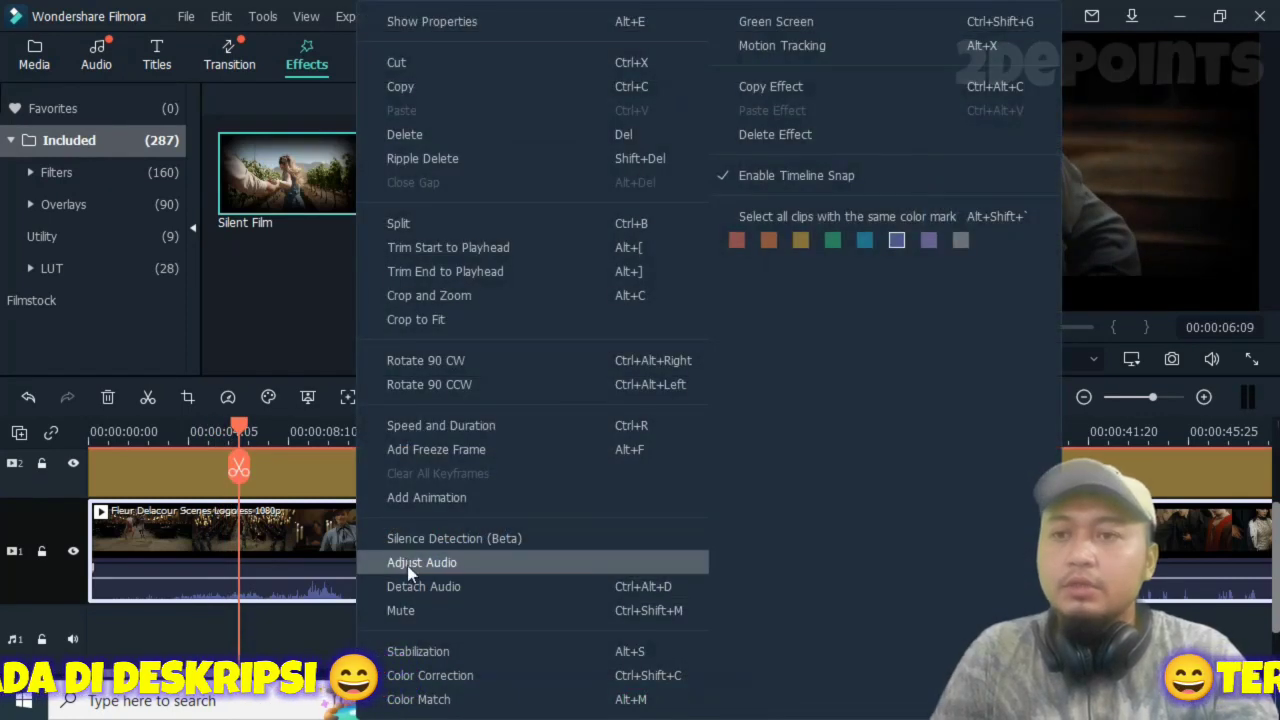
left_click(408, 562)
left_click_drag(440, 218, 426, 219)
left_click(688, 358)
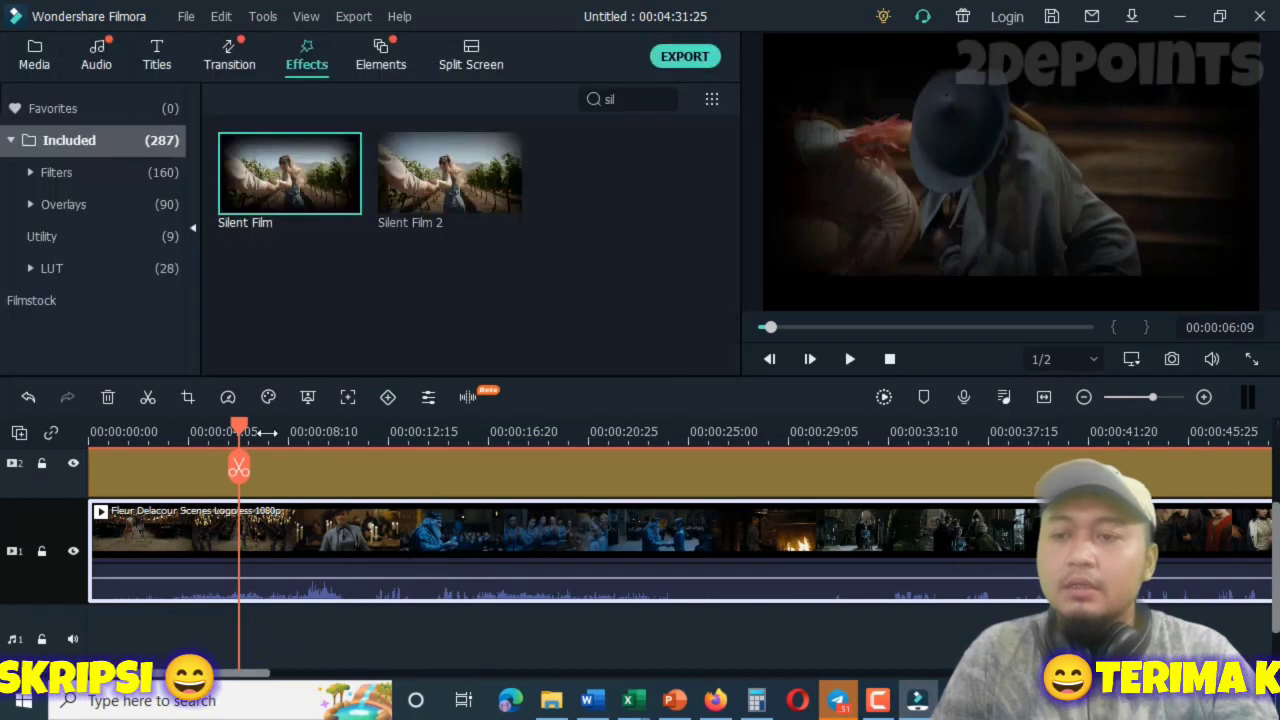
left_click_drag(238, 427, 365, 426)
left_click(849, 360)
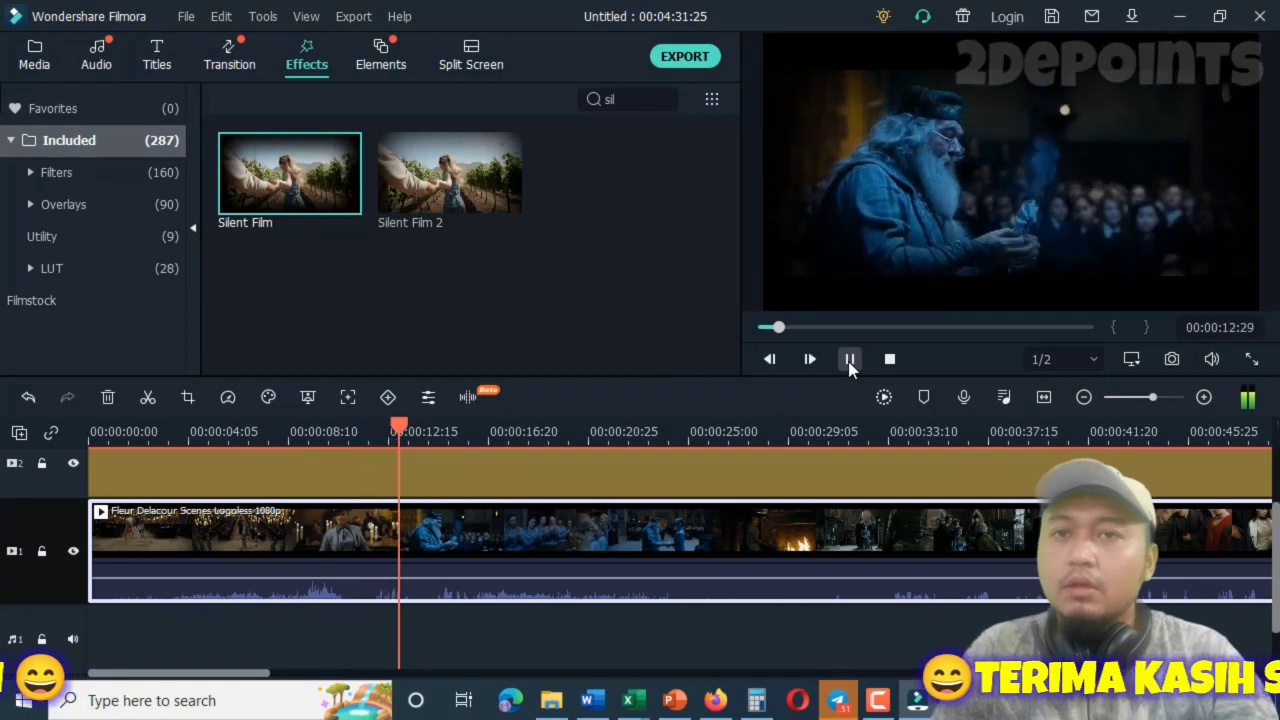
left_click(849, 362)
Raise the film clip's audio pitch to 4 and preview the sound from 00:00:11:25.
left_click_drag(410, 428, 371, 428)
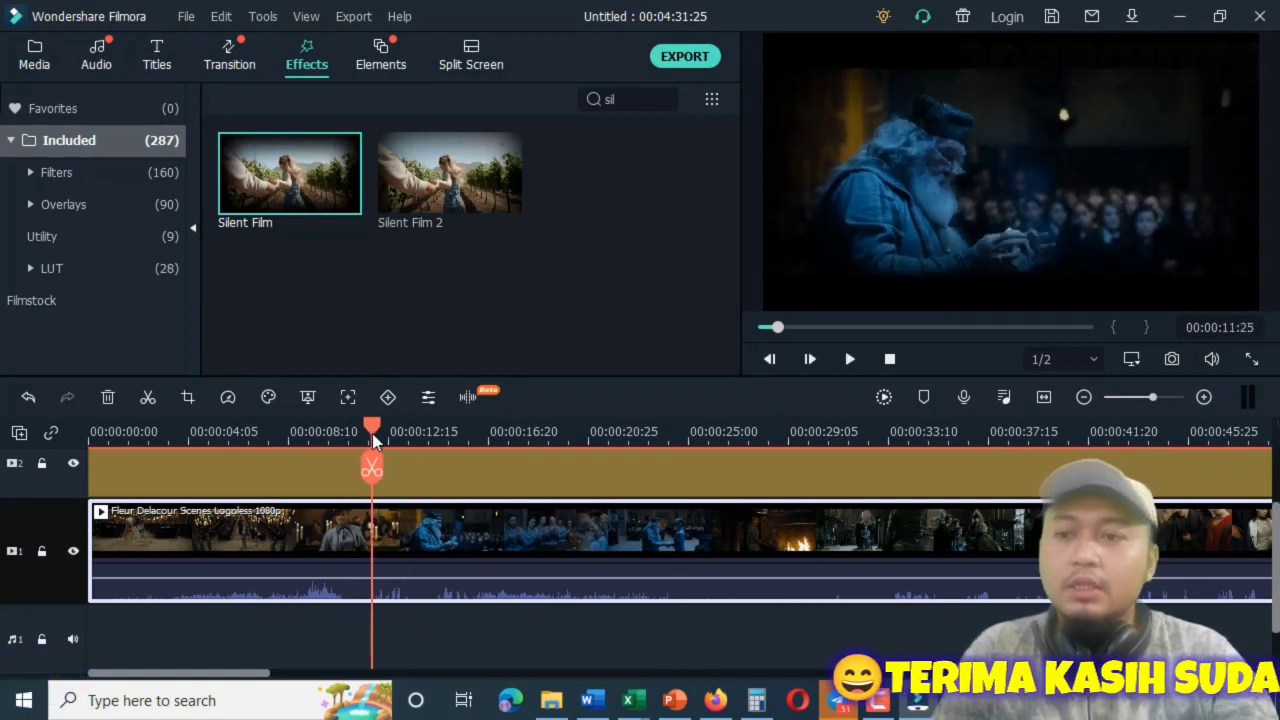
right_click(407, 522)
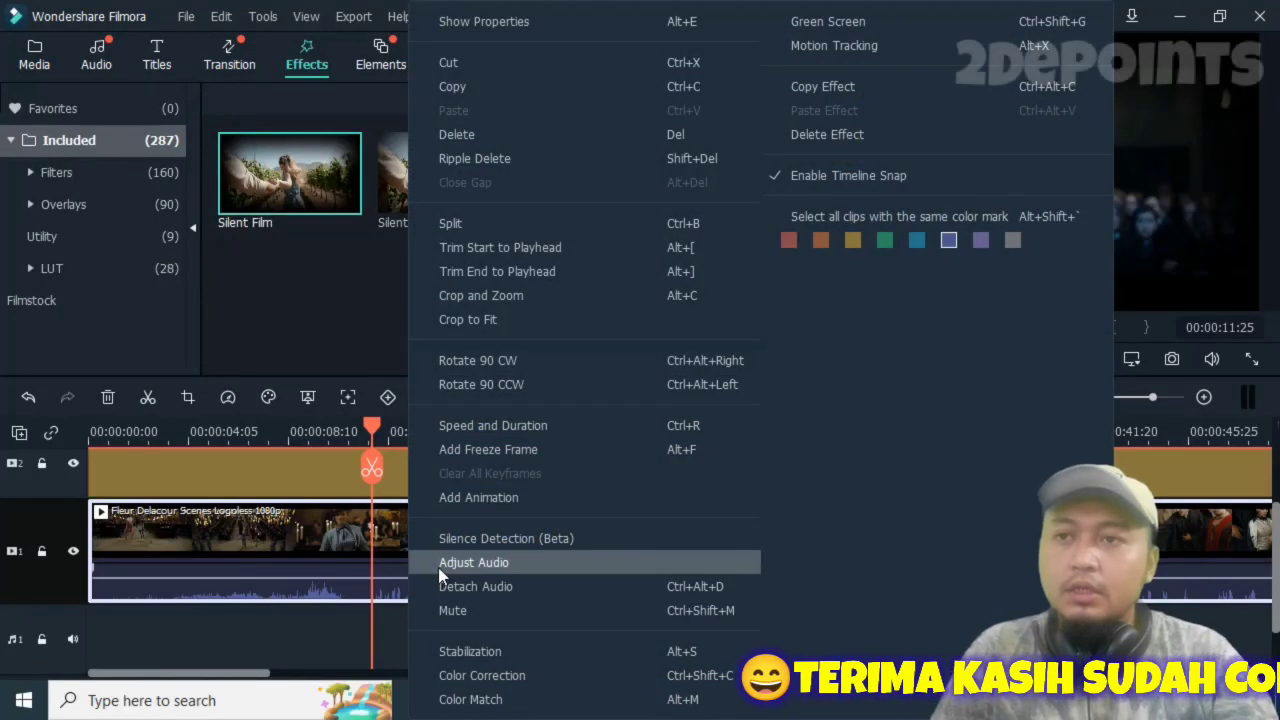
left_click(473, 562)
left_click_drag(464, 218, 480, 213)
left_click(688, 358)
left_click(845, 363)
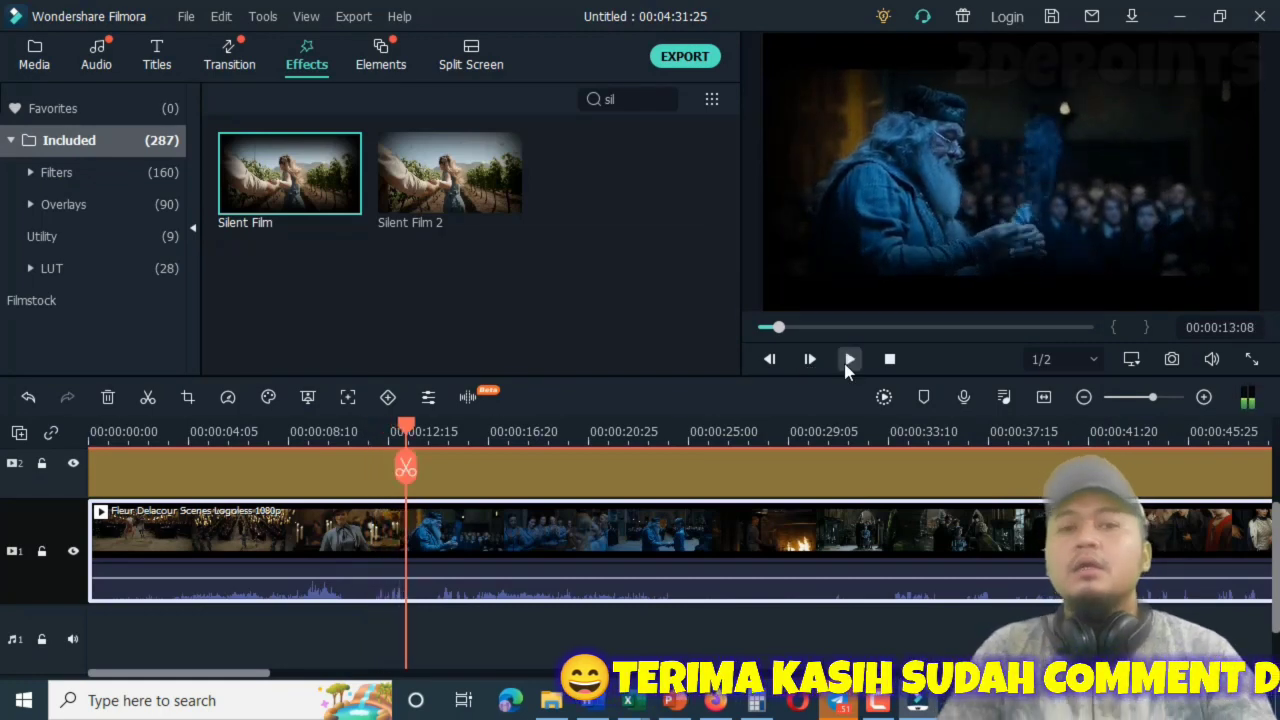
left_click(846, 364)
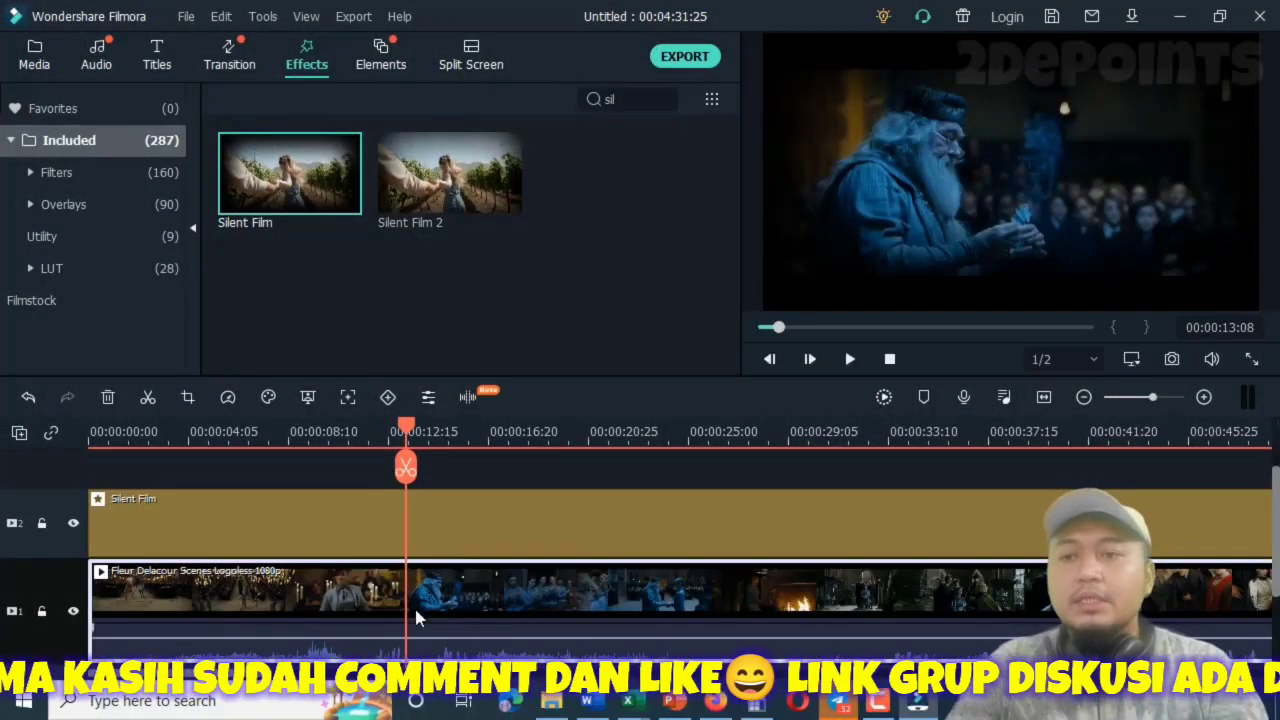
Split the film clip at 00:00:05:10, leaving the Silent Film effect uncut.
double_click(498, 590)
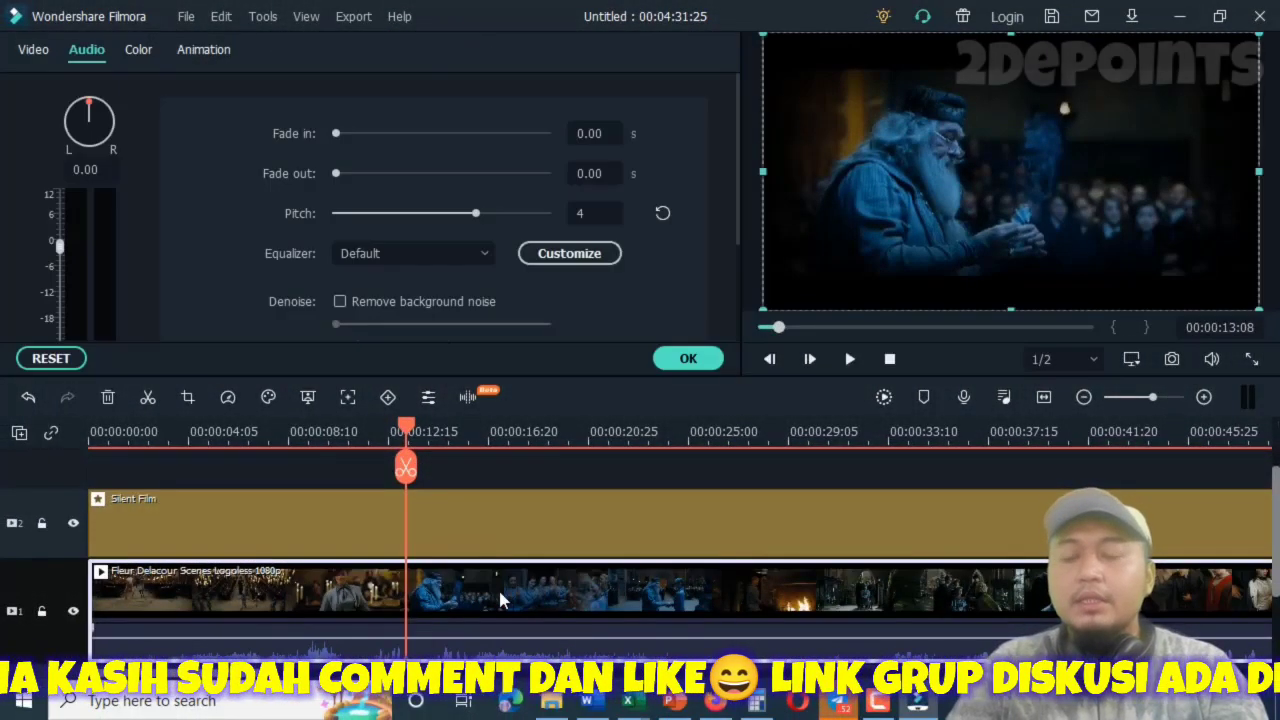
left_click_drag(405, 465, 85, 470)
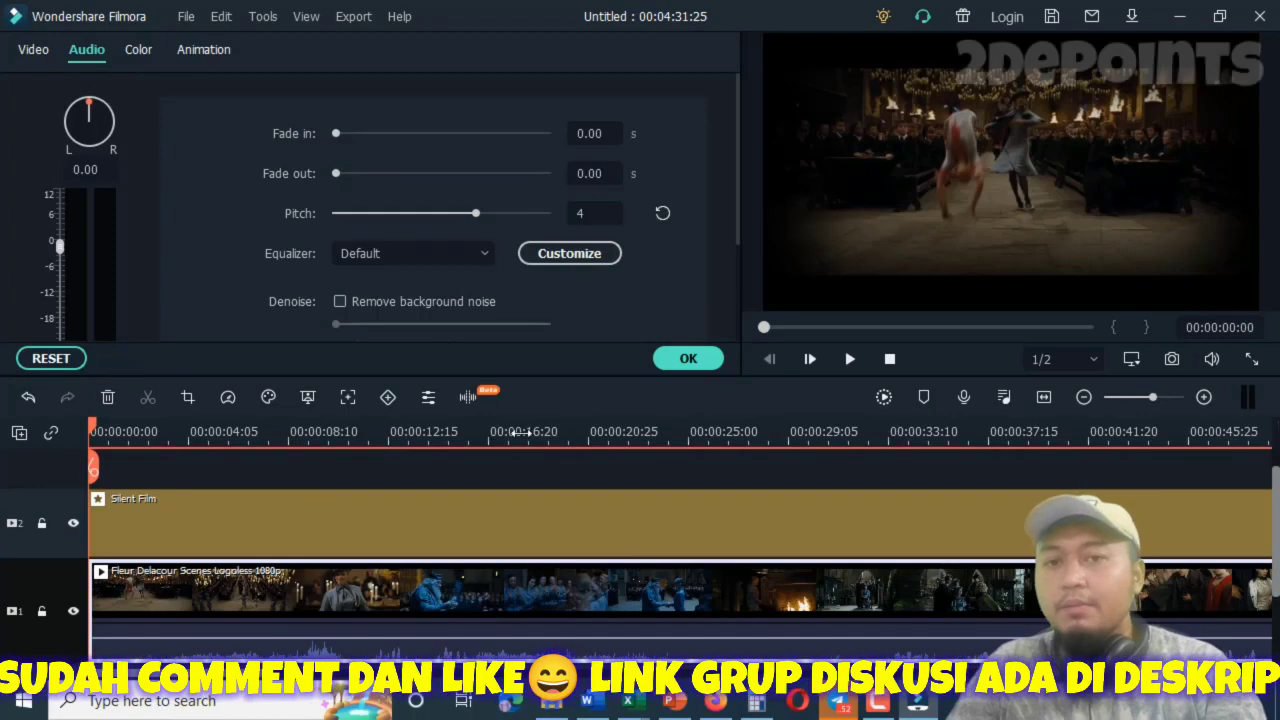
left_click_drag(1151, 400, 1164, 400)
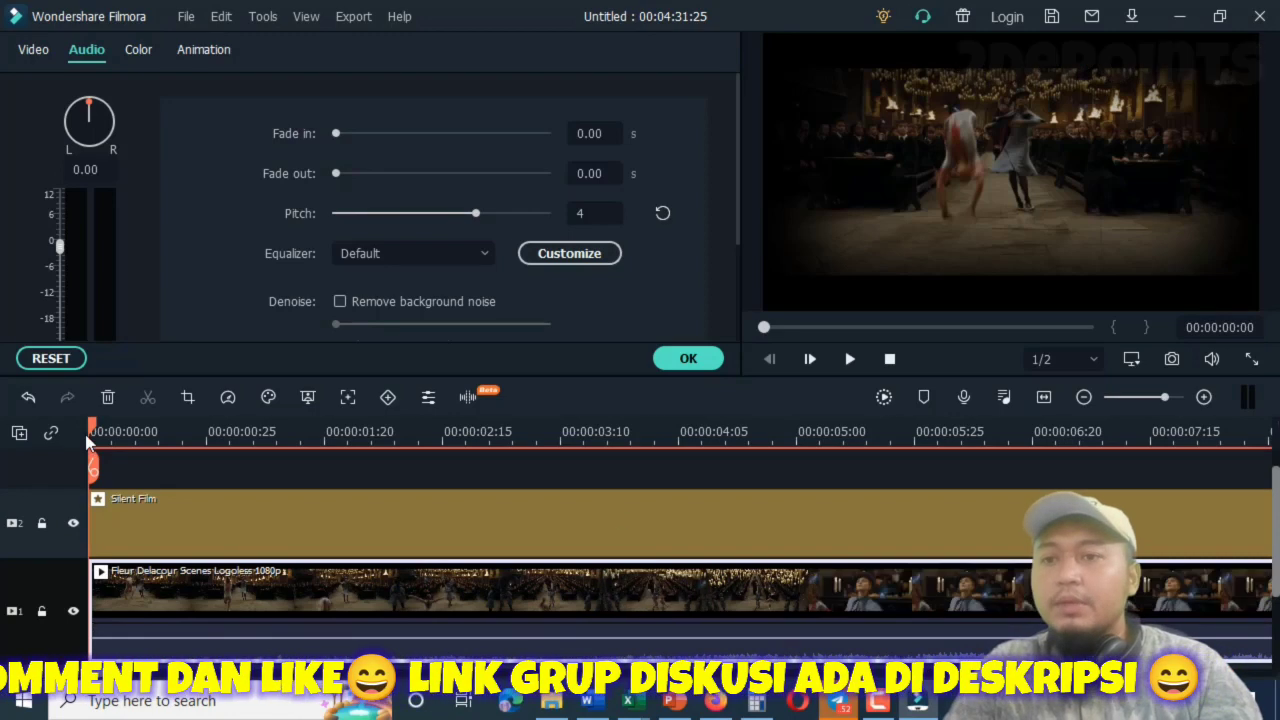
left_click_drag(95, 433, 848, 518)
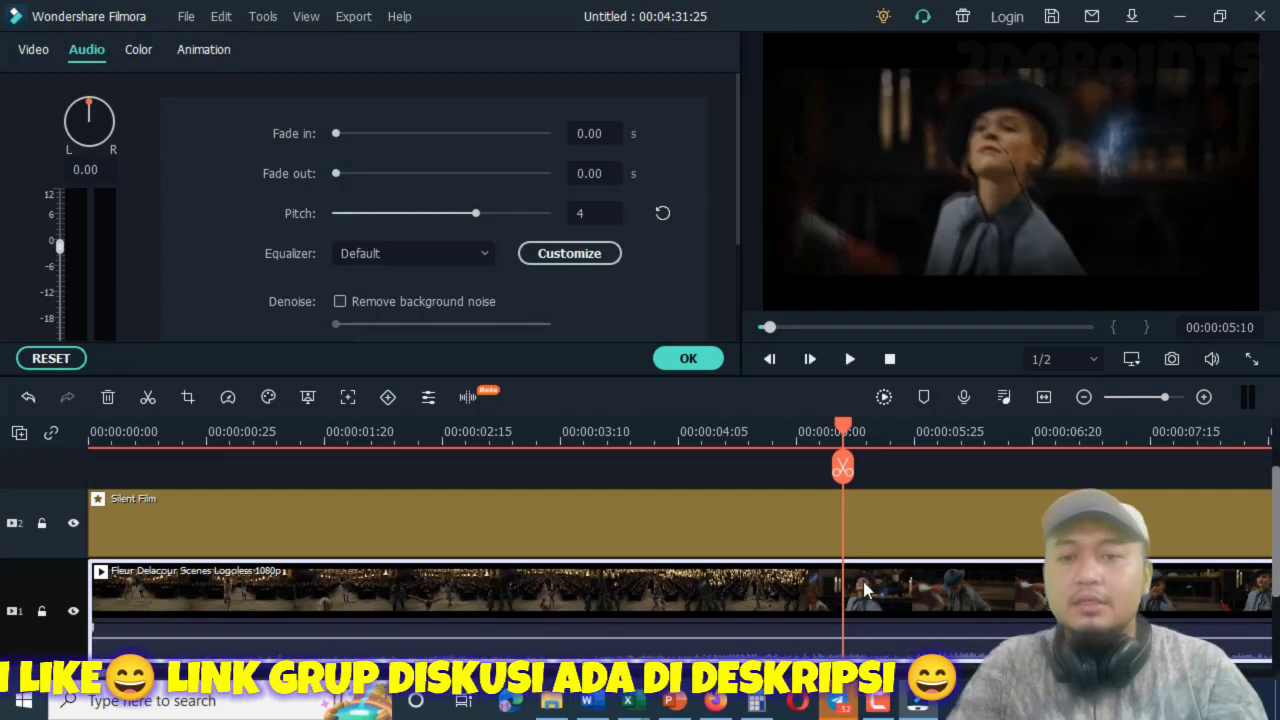
left_click(840, 468)
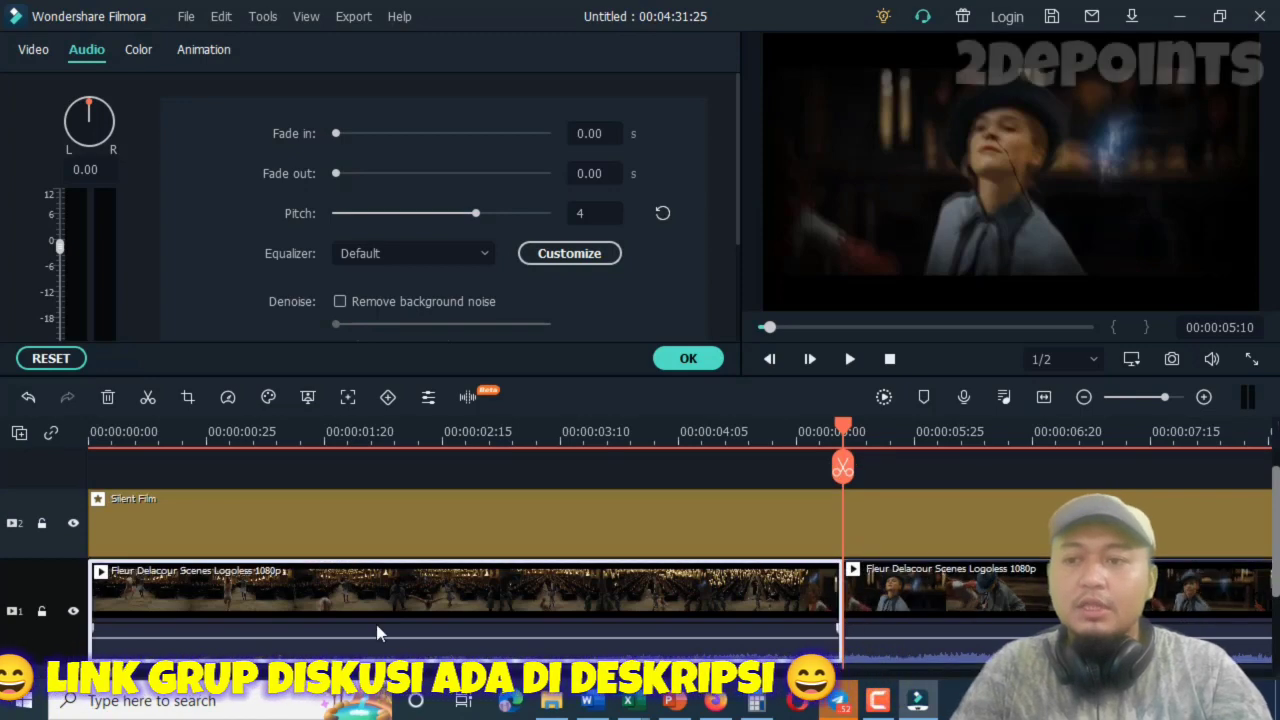
Split the film clip a second time at 00:00:10:10, leaving the Silent Film effect uncut.
mouse_move(103, 675)
left_mouse_down()
mouse_move(127, 675)
mouse_move(112, 675)
left_mouse_up()
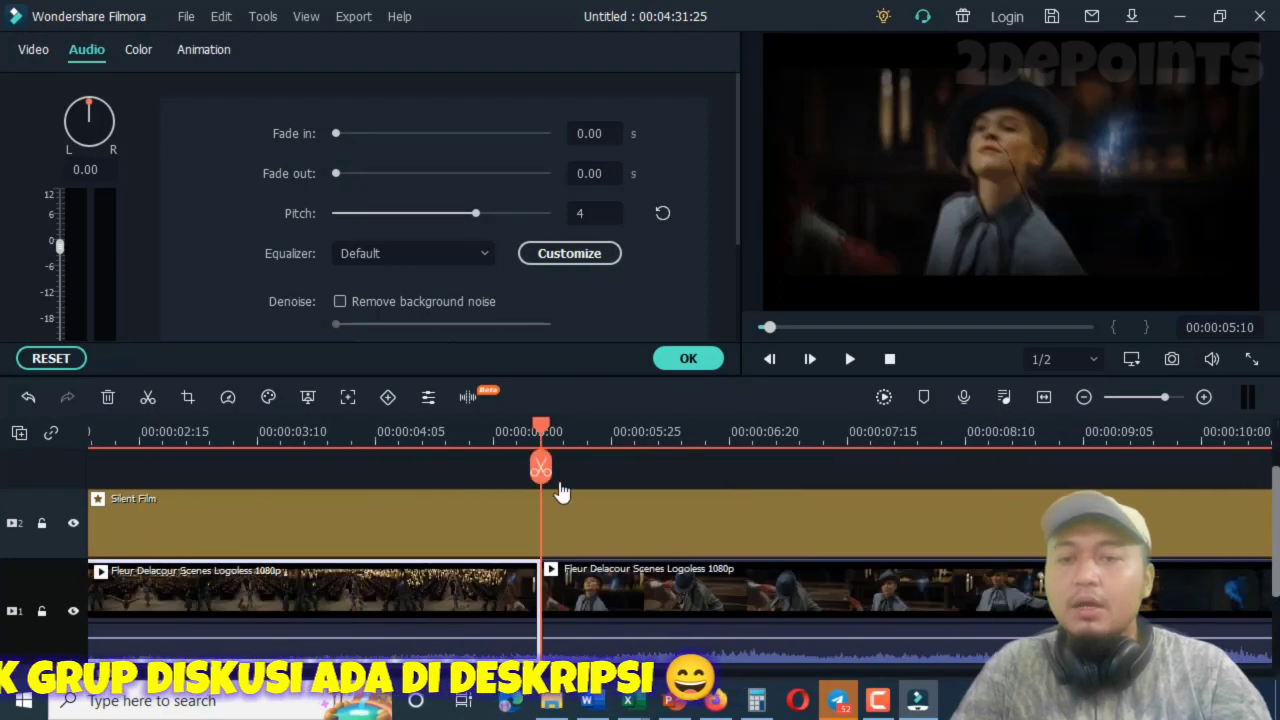
left_click_drag(541, 428, 1228, 494)
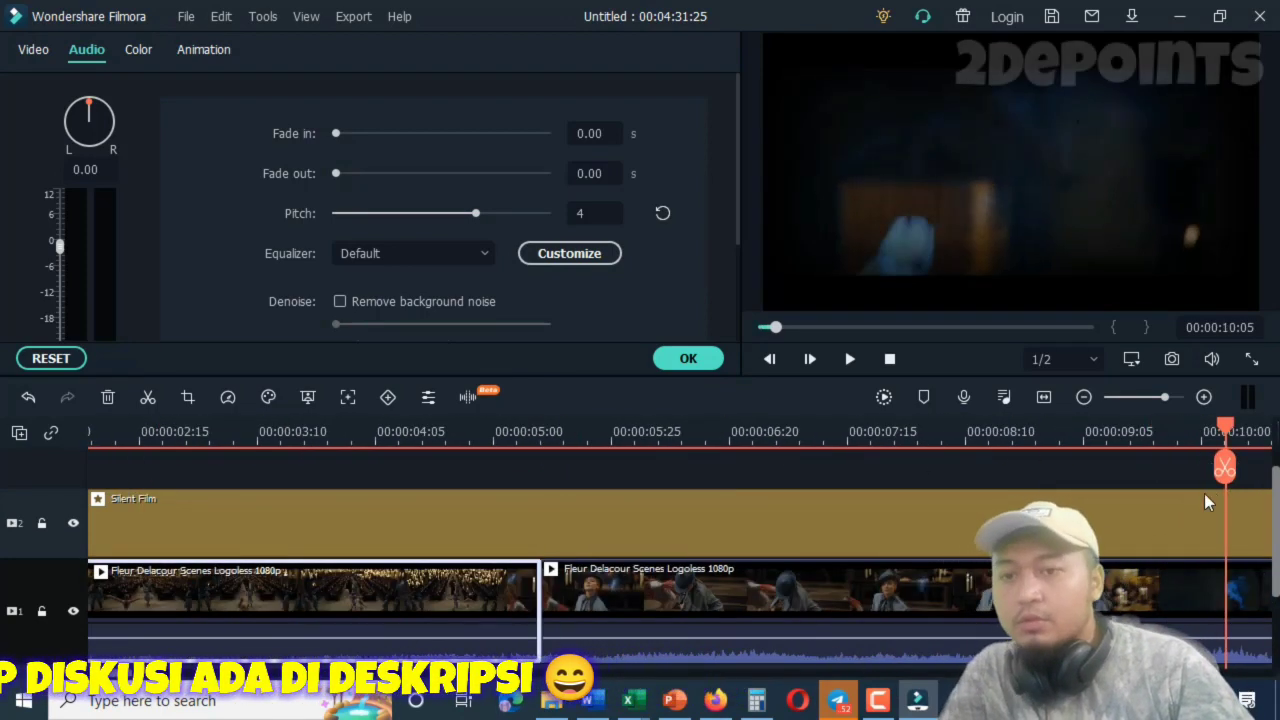
left_click_drag(125, 679, 145, 679)
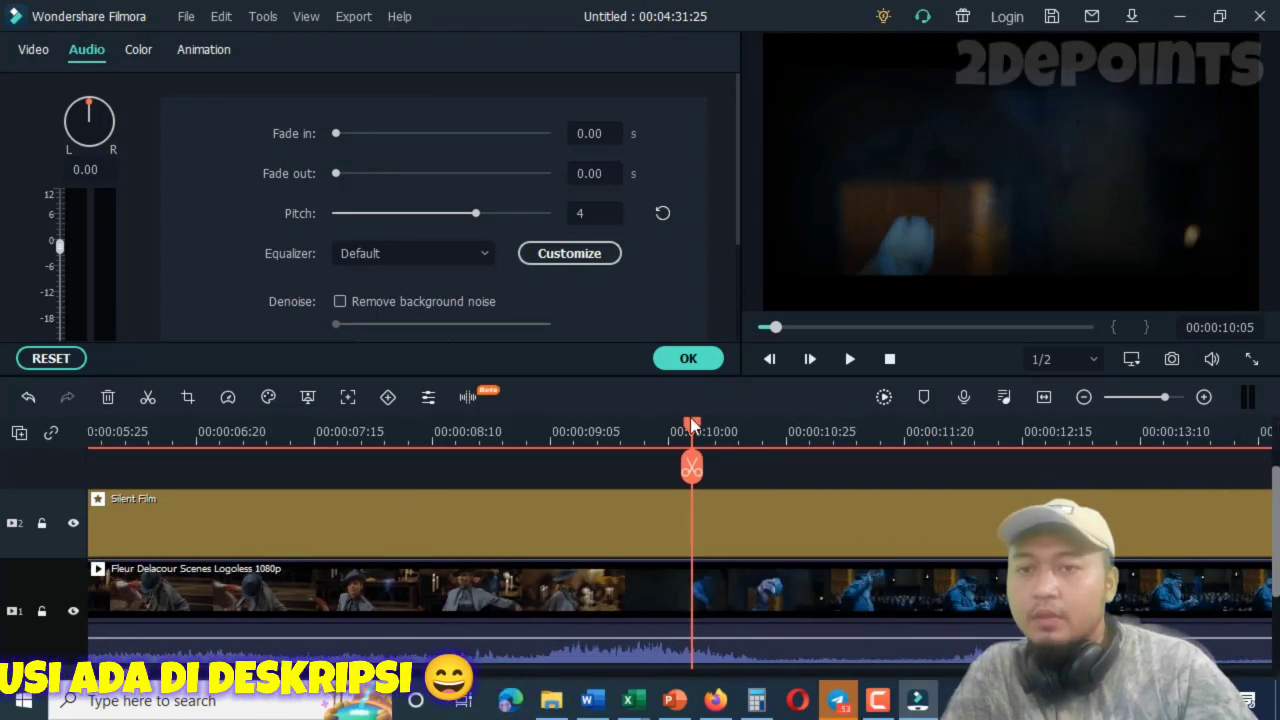
left_click_drag(700, 425, 719, 425)
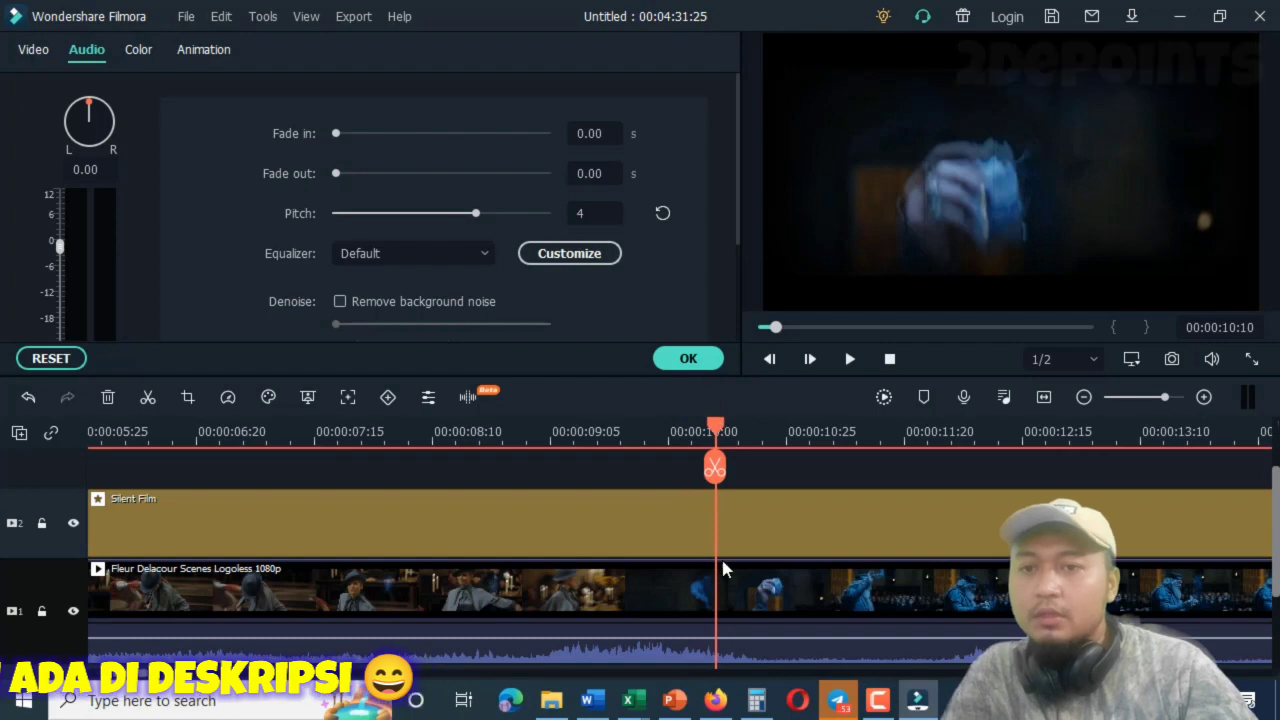
left_click(713, 469)
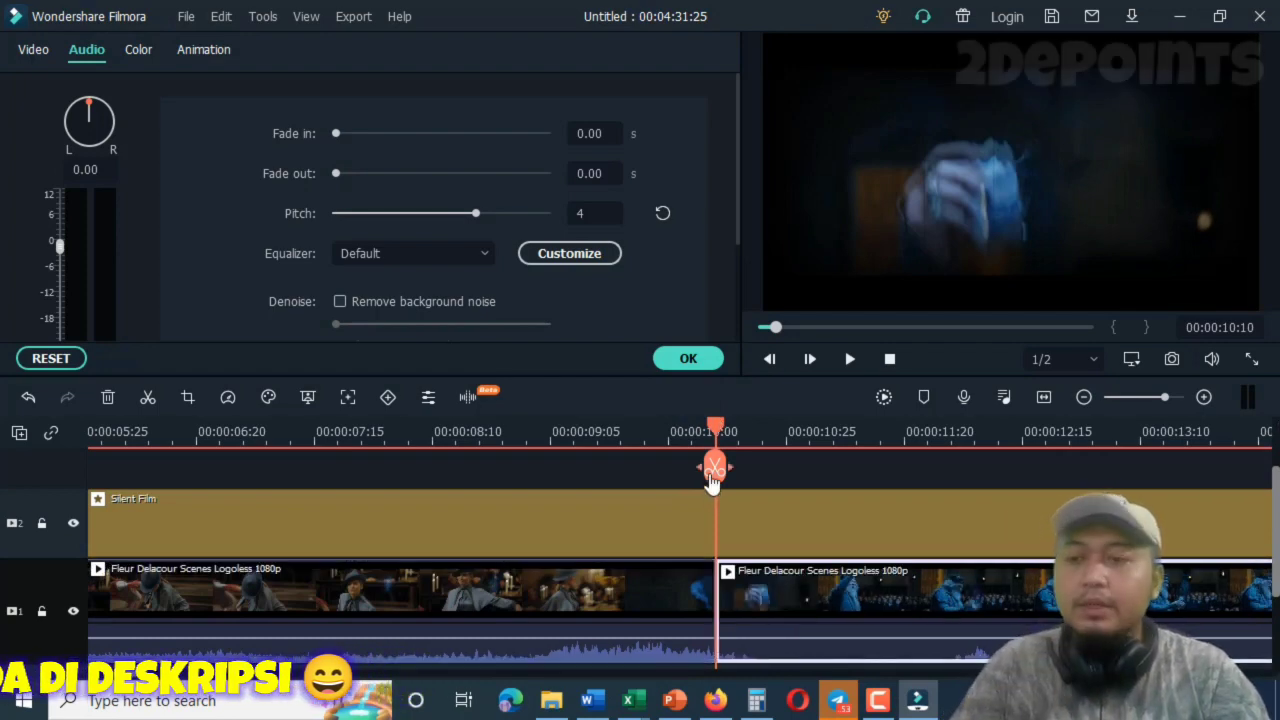
Crop the first clip segment at 16:9 to about 969 x 545 around the performers, then scrub to 00:00:01:21 to check it.
left_click_drag(130, 674, 102, 674)
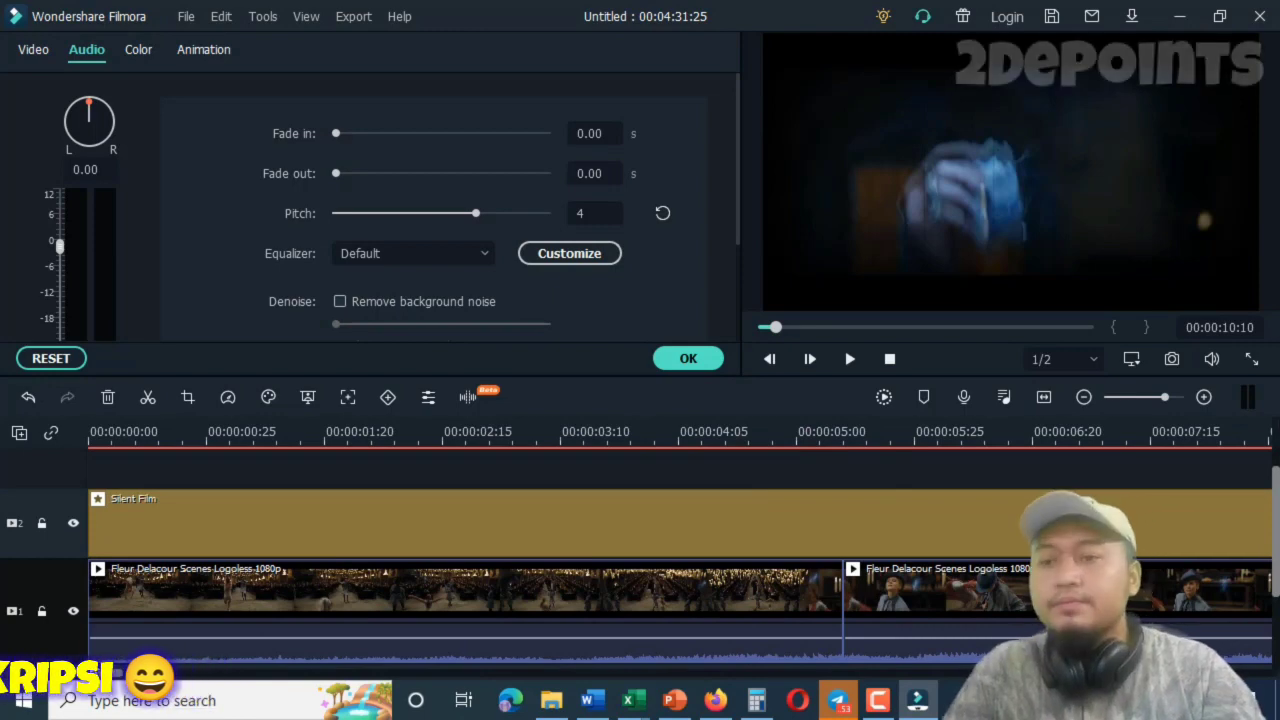
left_click(428, 606)
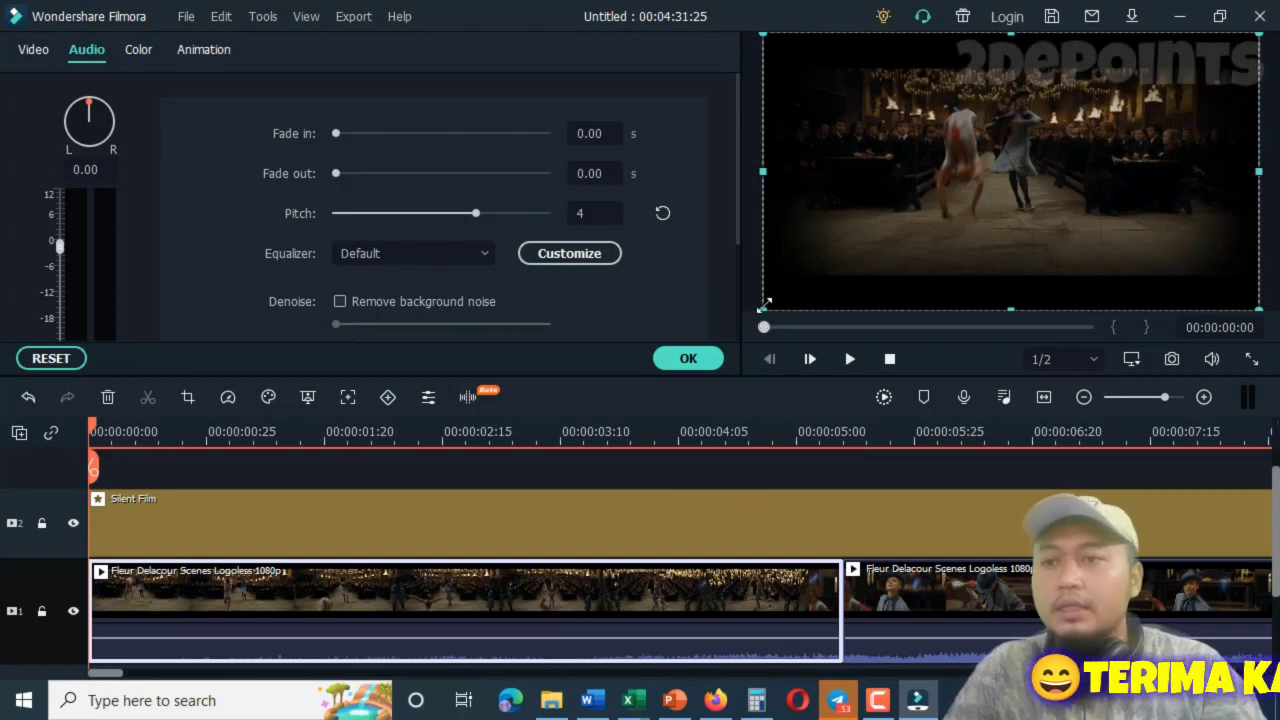
left_click(187, 398)
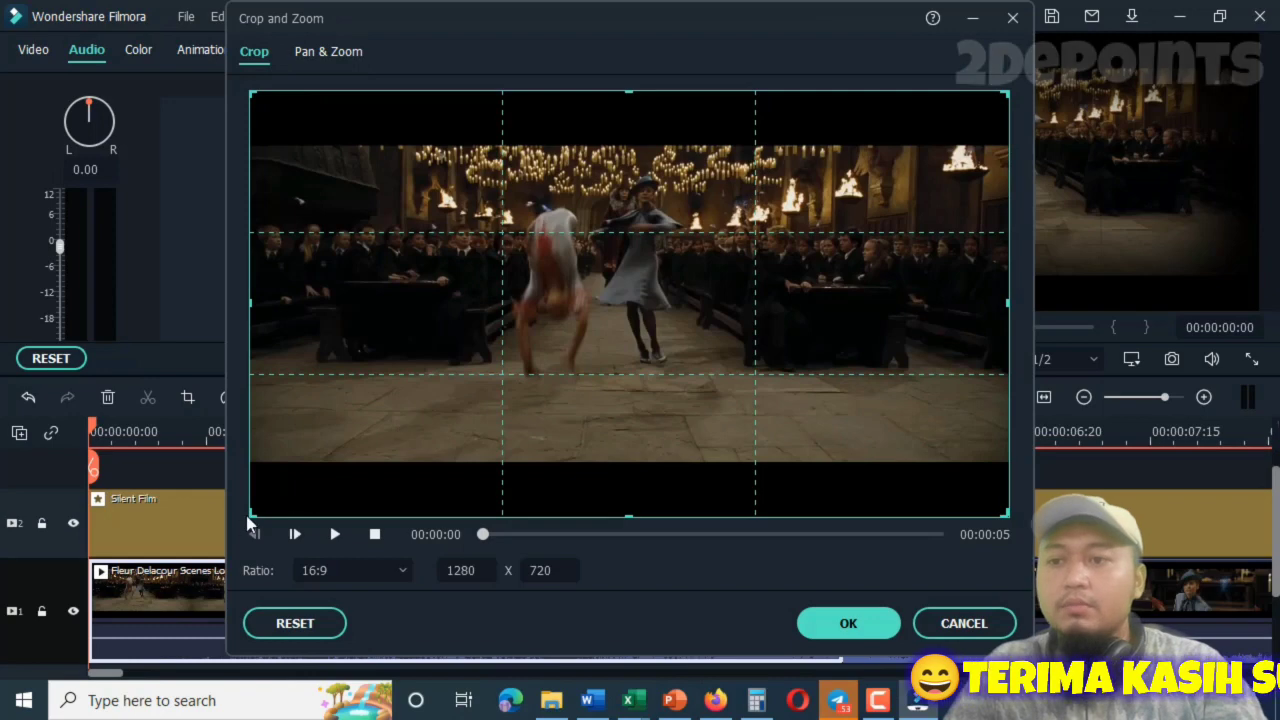
left_click_drag(251, 510, 431, 414)
left_click_drag(711, 320, 606, 371)
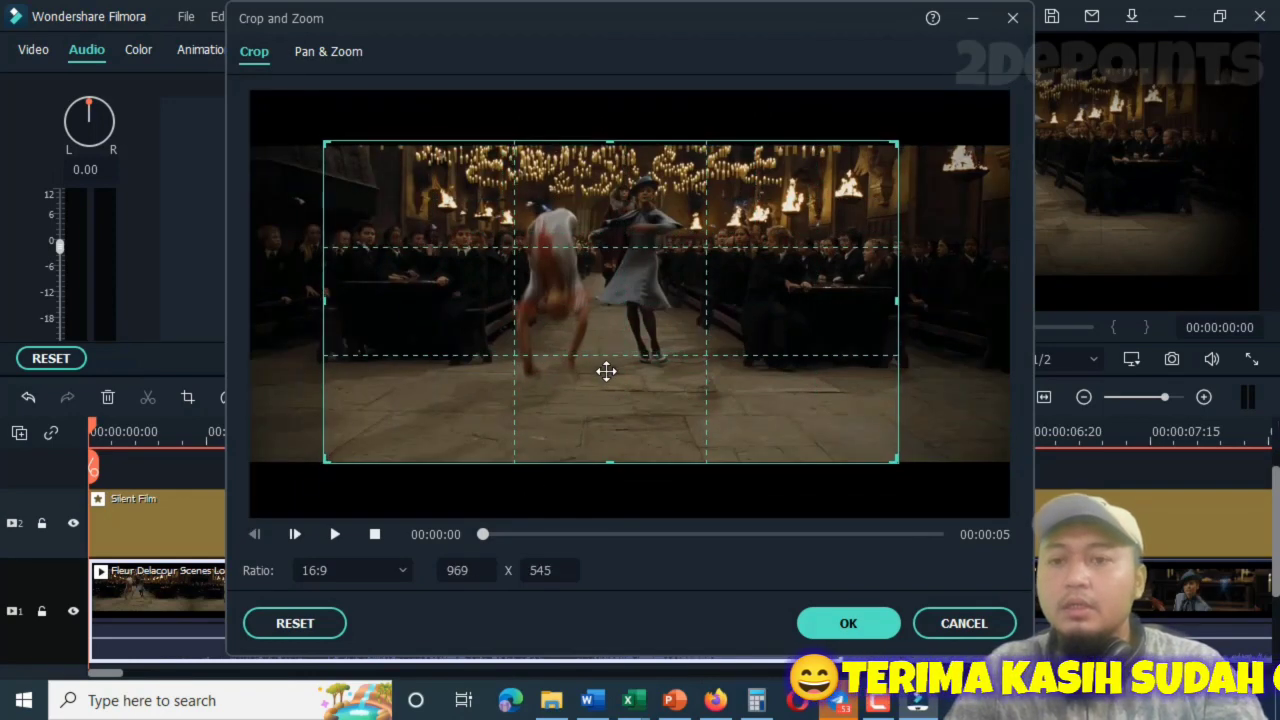
left_click(847, 623)
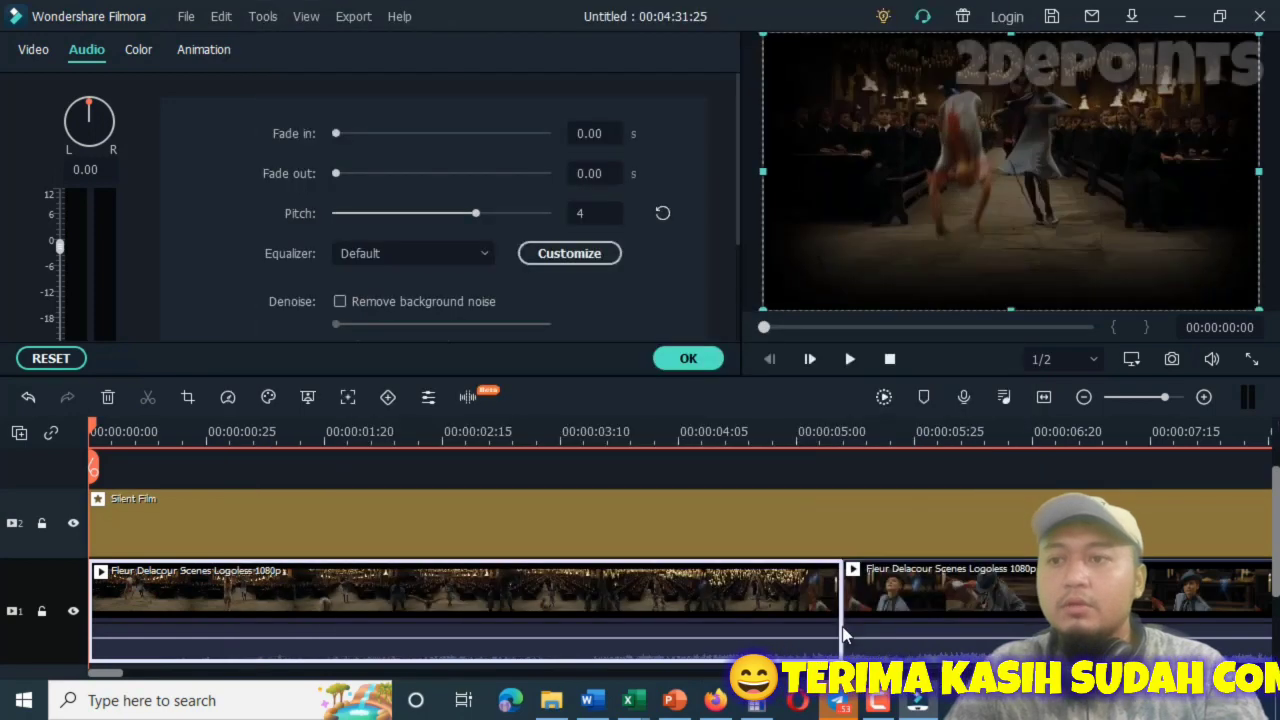
left_click_drag(97, 430, 329, 440)
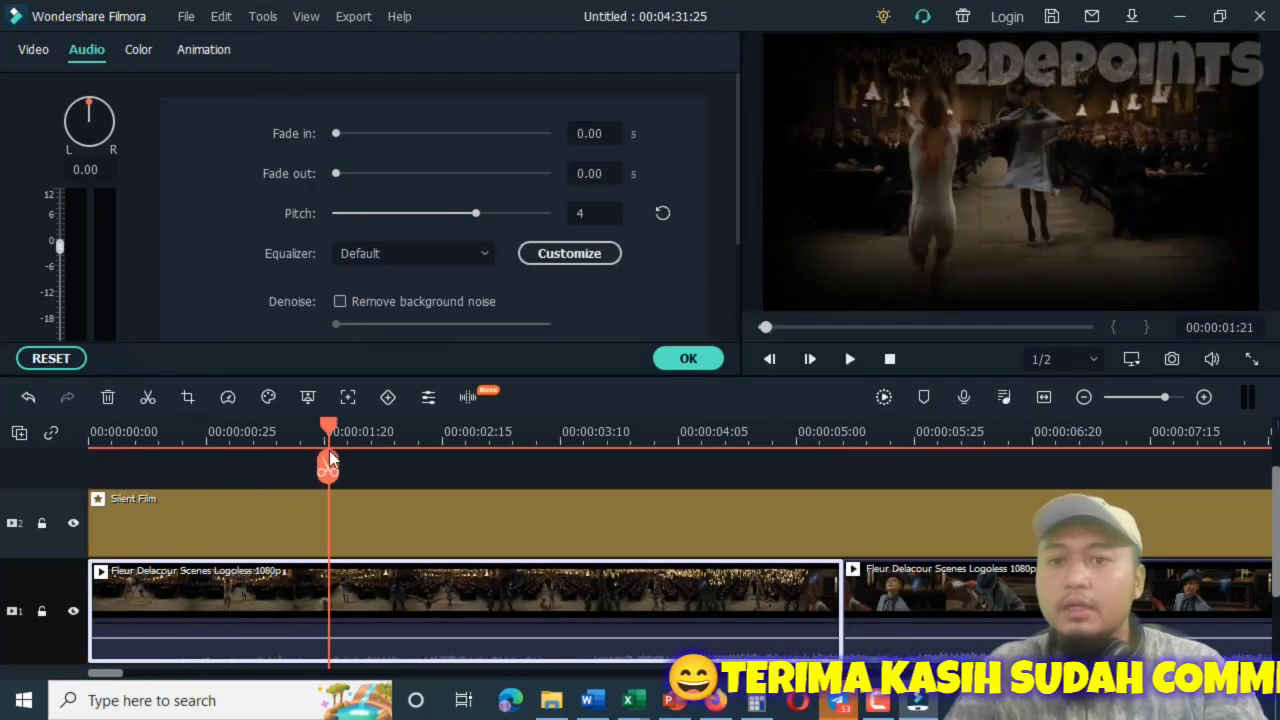
Crop the second clip segment at 16:9 to about 1008 x 567, centred on the woman in the hat.
left_click(855, 595)
left_click(843, 431)
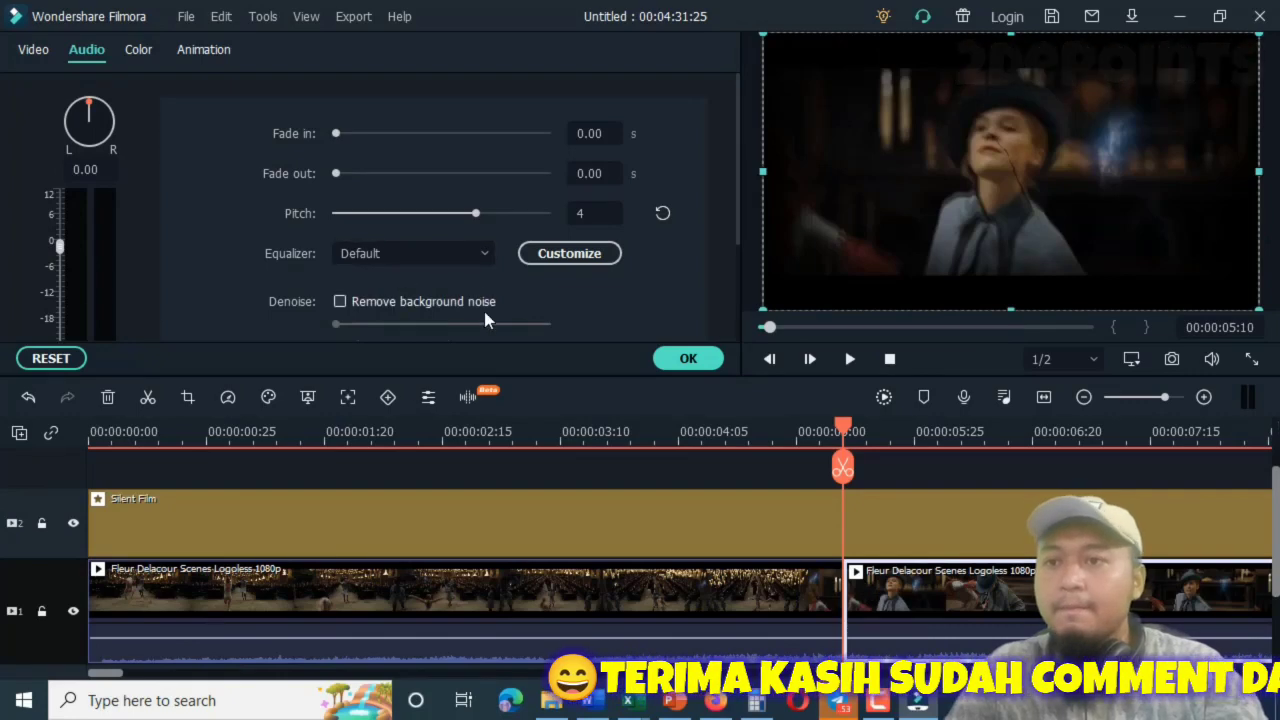
left_click(188, 398)
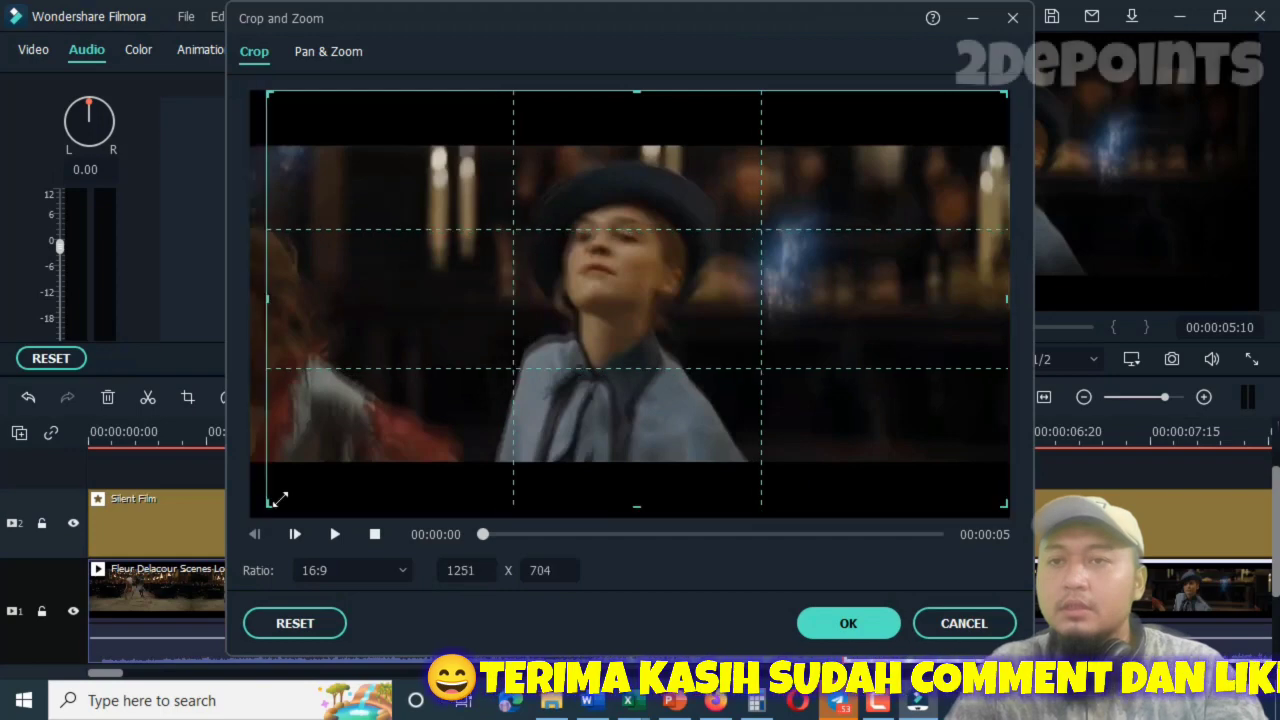
left_click_drag(254, 510, 414, 457)
left_click_drag(657, 349, 568, 402)
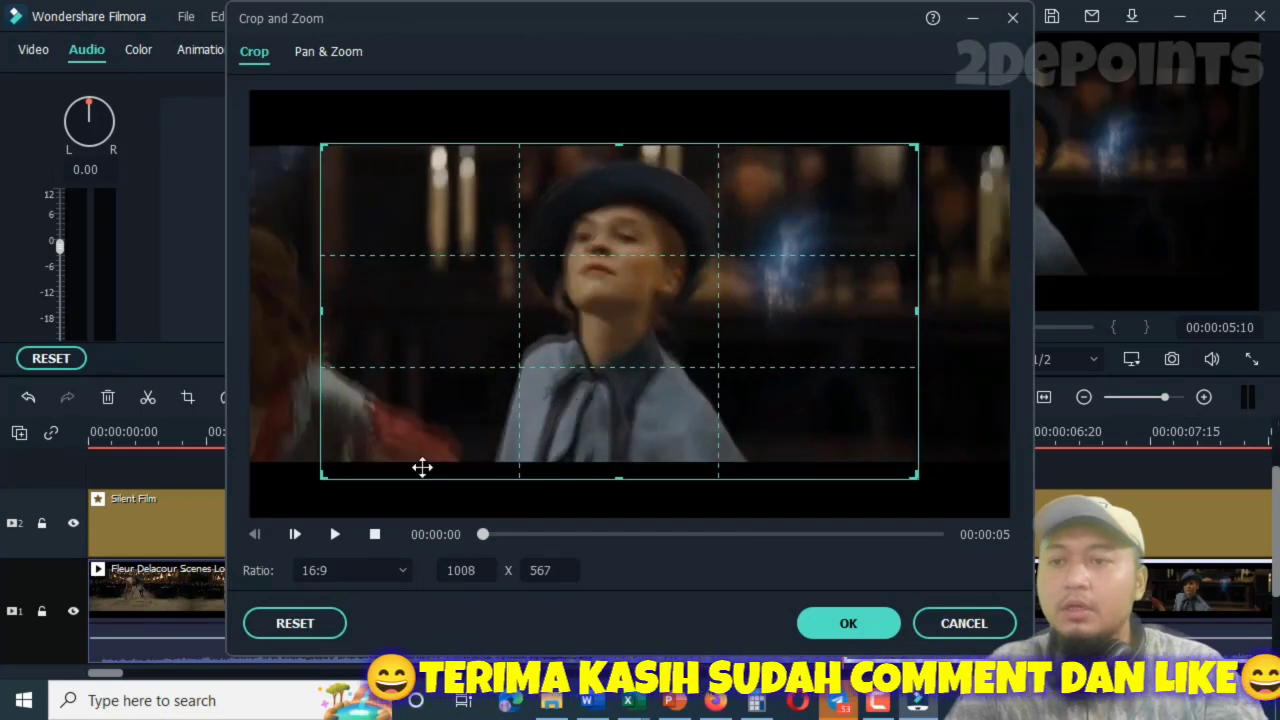
Apply a pan and zoom to the second segment, with a 960 x 540 start frame and a smaller end frame around the woman.
left_click(318, 52)
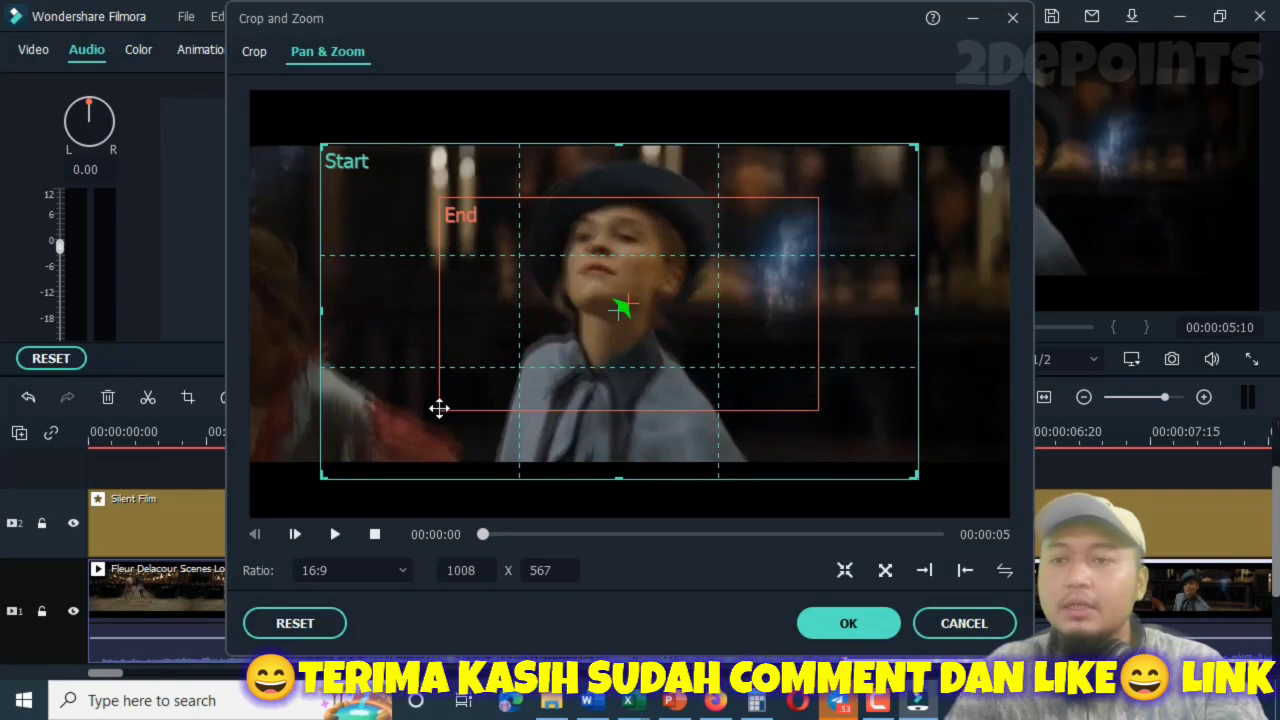
left_click_drag(561, 210, 563, 196)
left_click_drag(820, 401, 890, 456)
left_click_drag(794, 403, 748, 379)
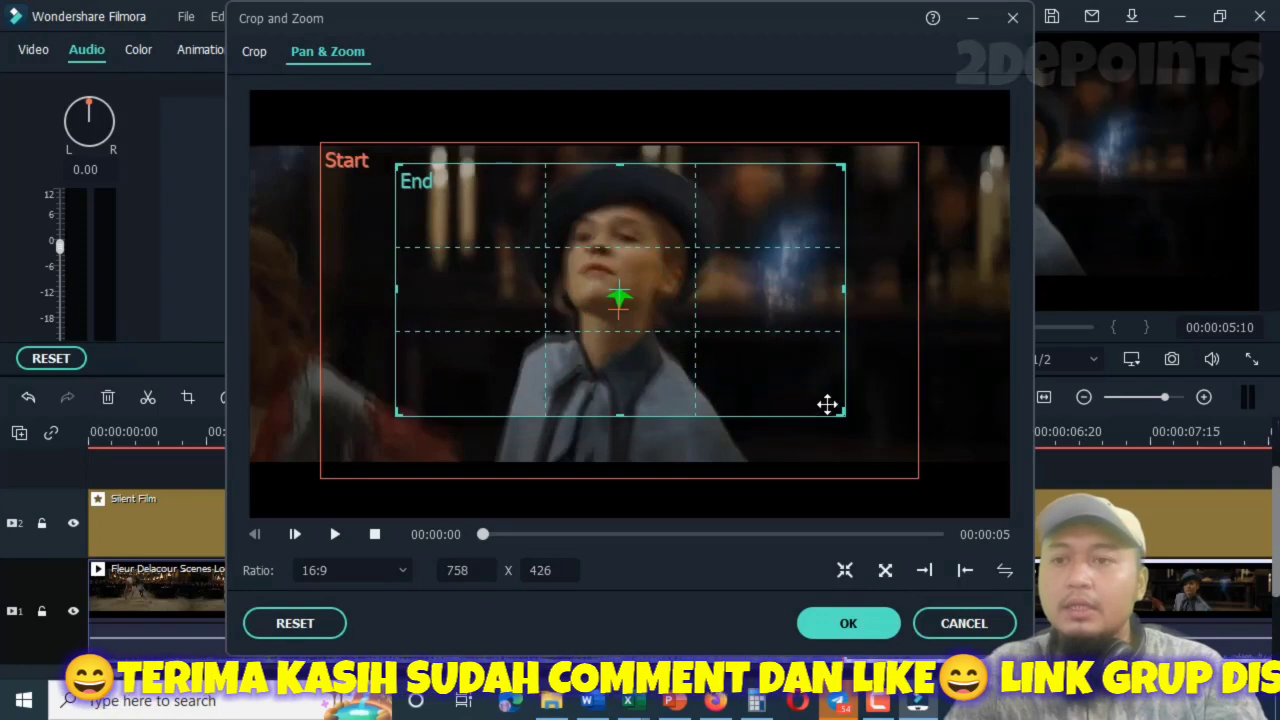
left_click_drag(842, 411, 860, 422)
left_click(325, 470)
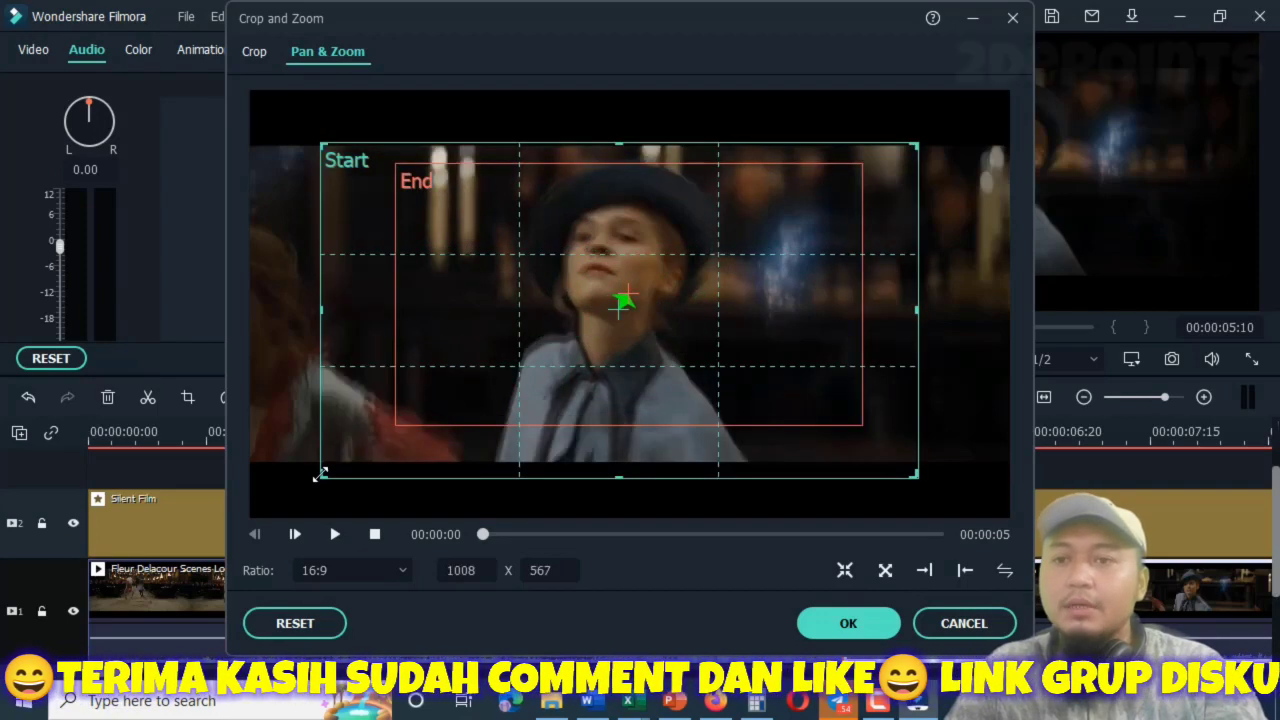
left_click_drag(322, 472, 349, 430)
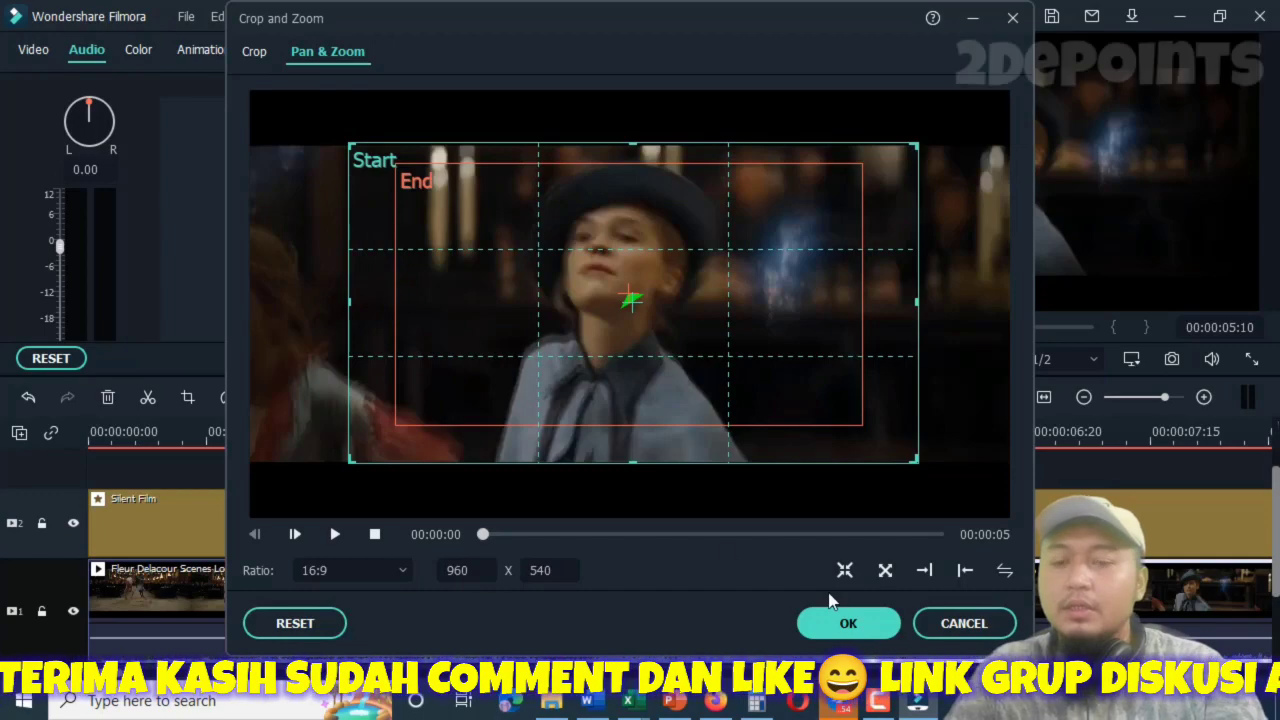
left_click(843, 620)
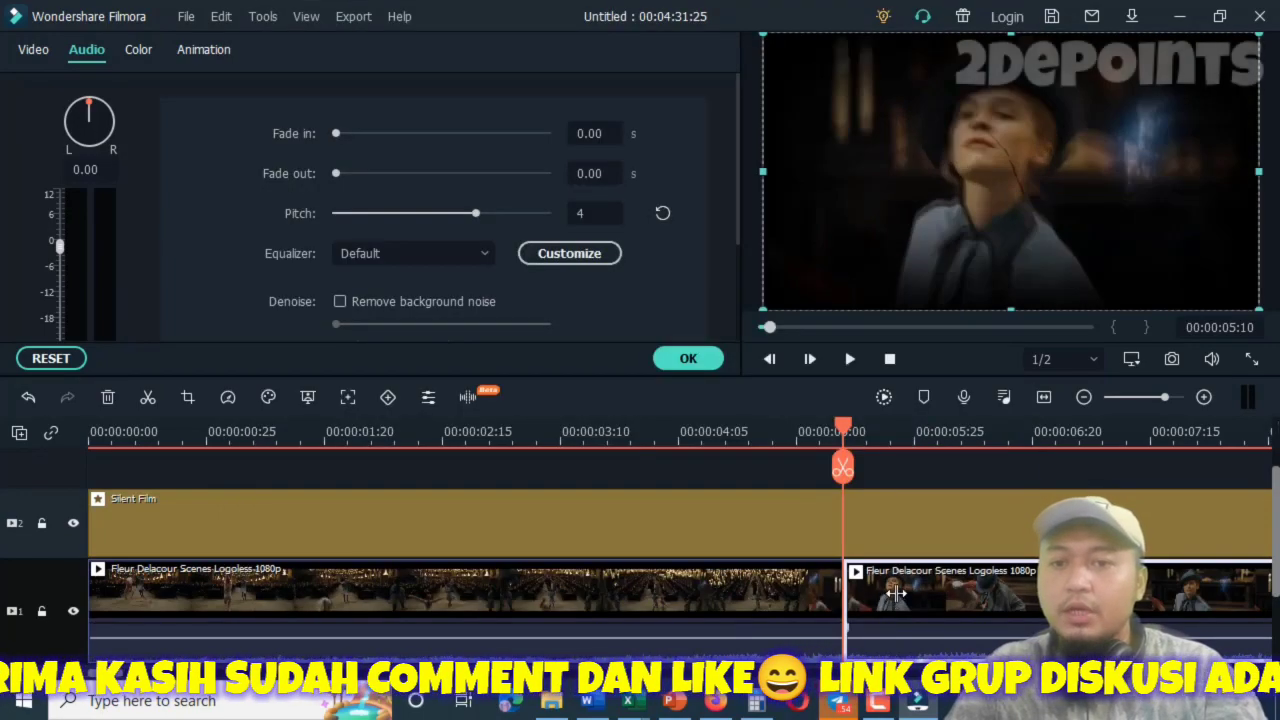
Mute the second clip segment and play it from 00:00:05:10 to preview the zoom.
right_click(930, 577)
left_click(731, 607)
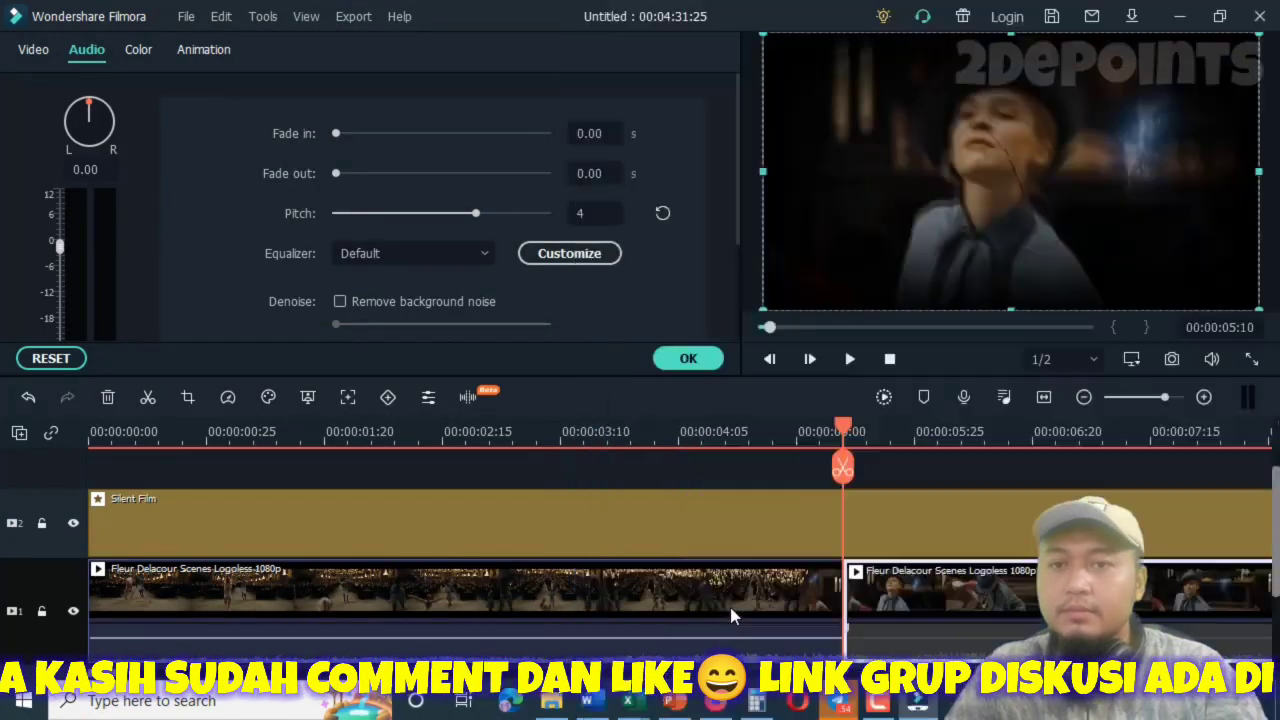
left_click(849, 359)
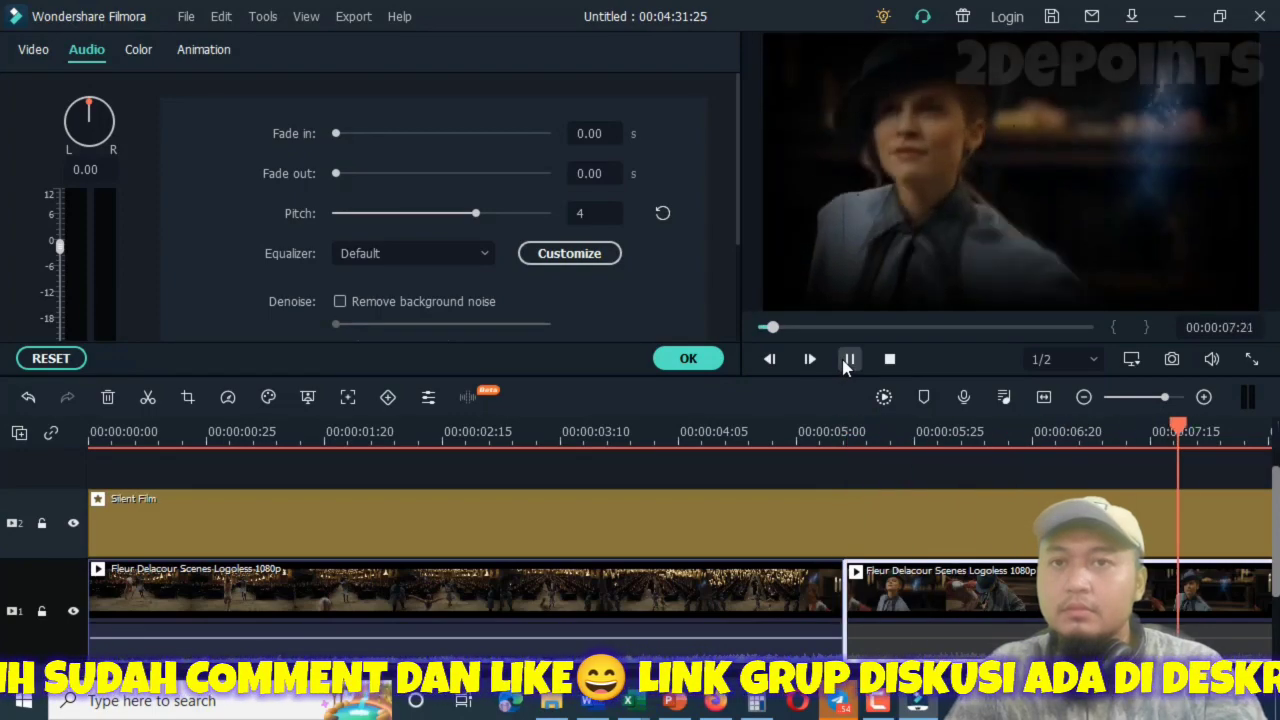
left_click(849, 359)
Review the second segment's pan and zoom frames and scrub through the timeline to check the zoom movement.
left_click(600, 585)
right_click(600, 585)
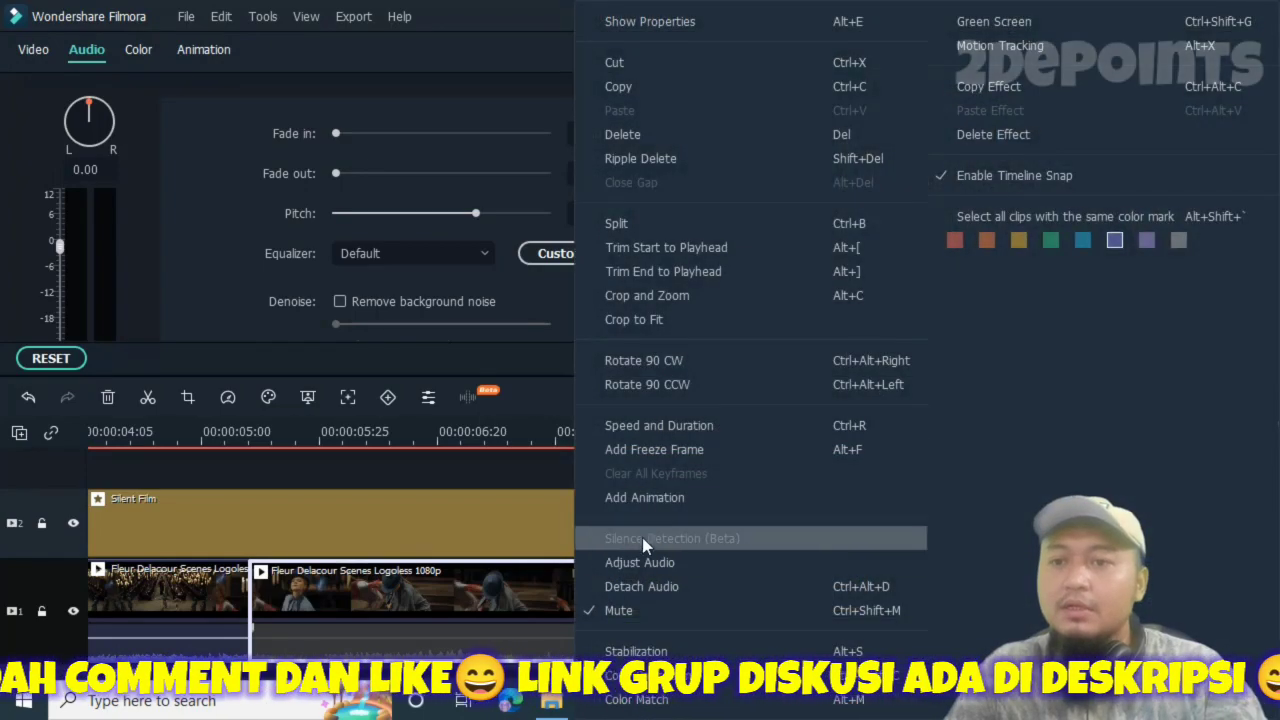
left_click(624, 590)
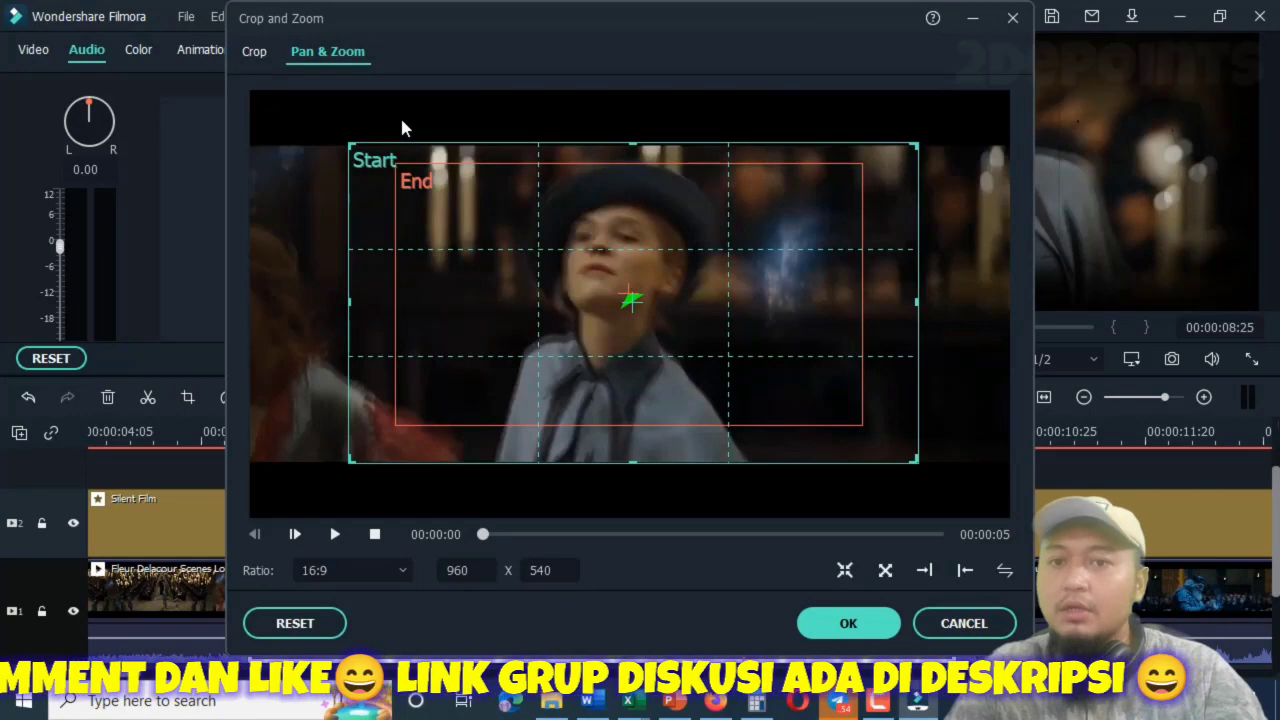
left_click(848, 623)
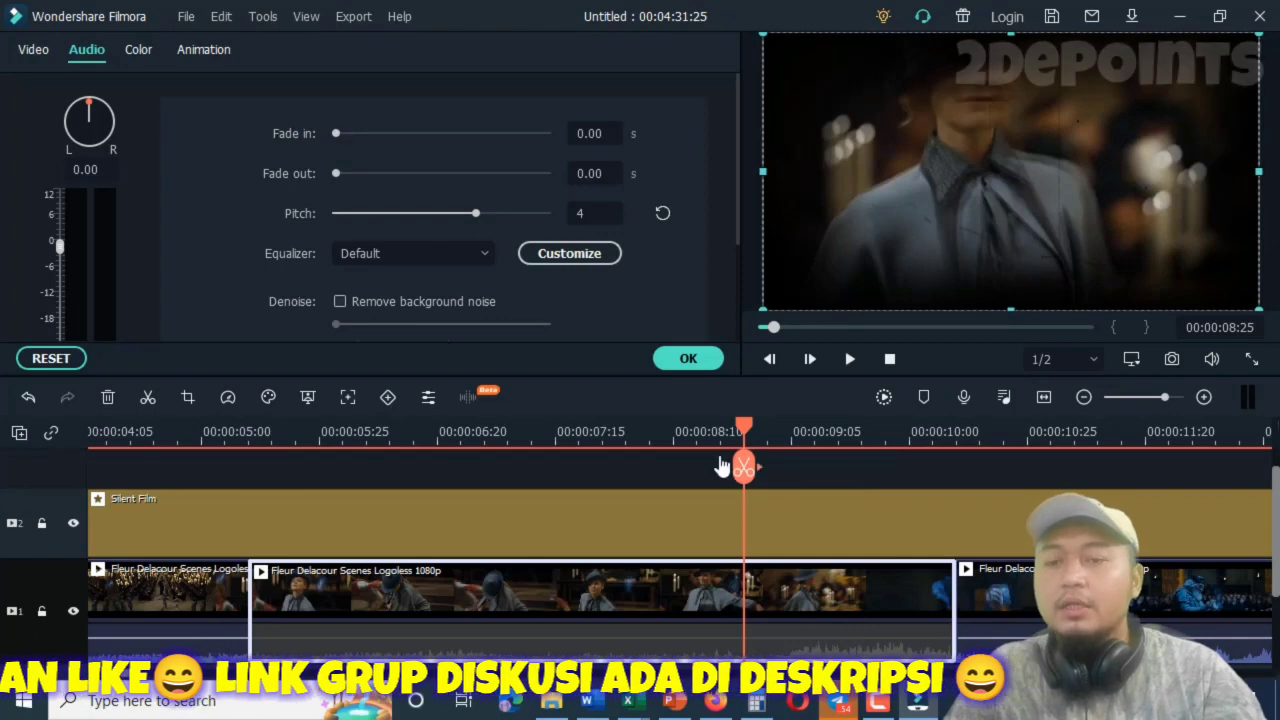
left_click_drag(743, 467, 423, 467)
left_click_drag(325, 466, 951, 503)
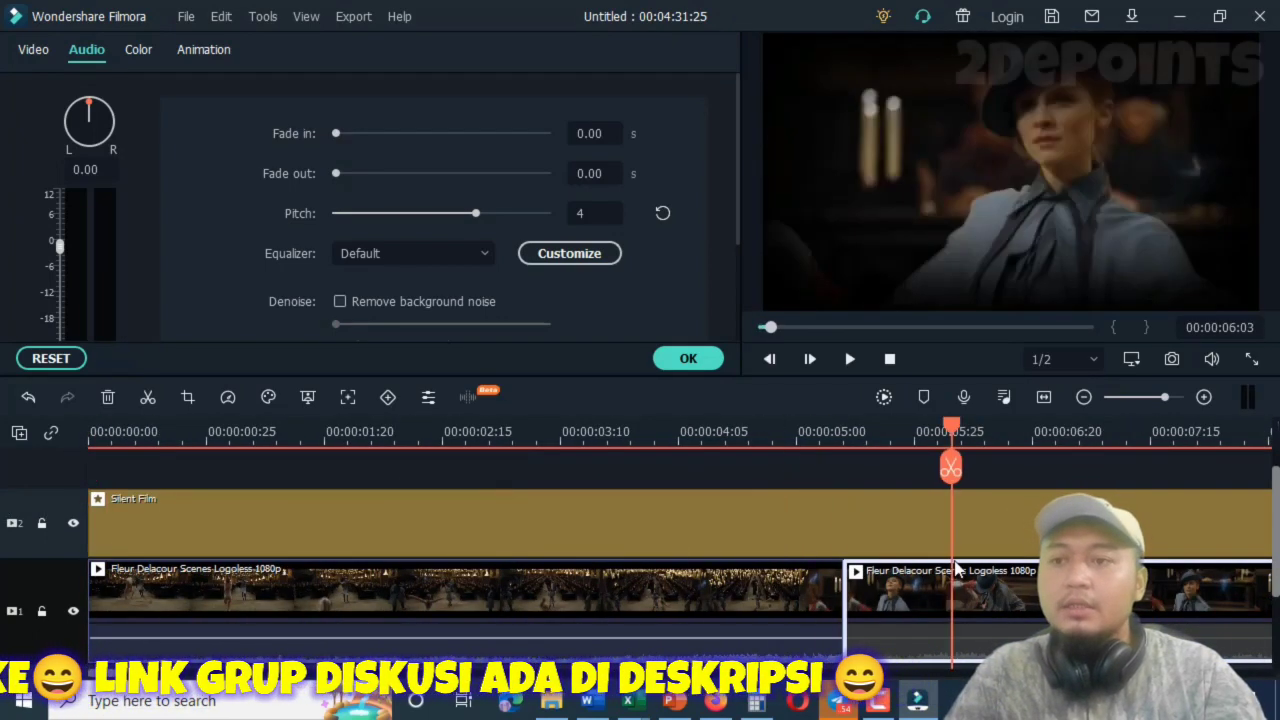
Check the first clip segment's crop frame and leave it as it is.
left_click(660, 612)
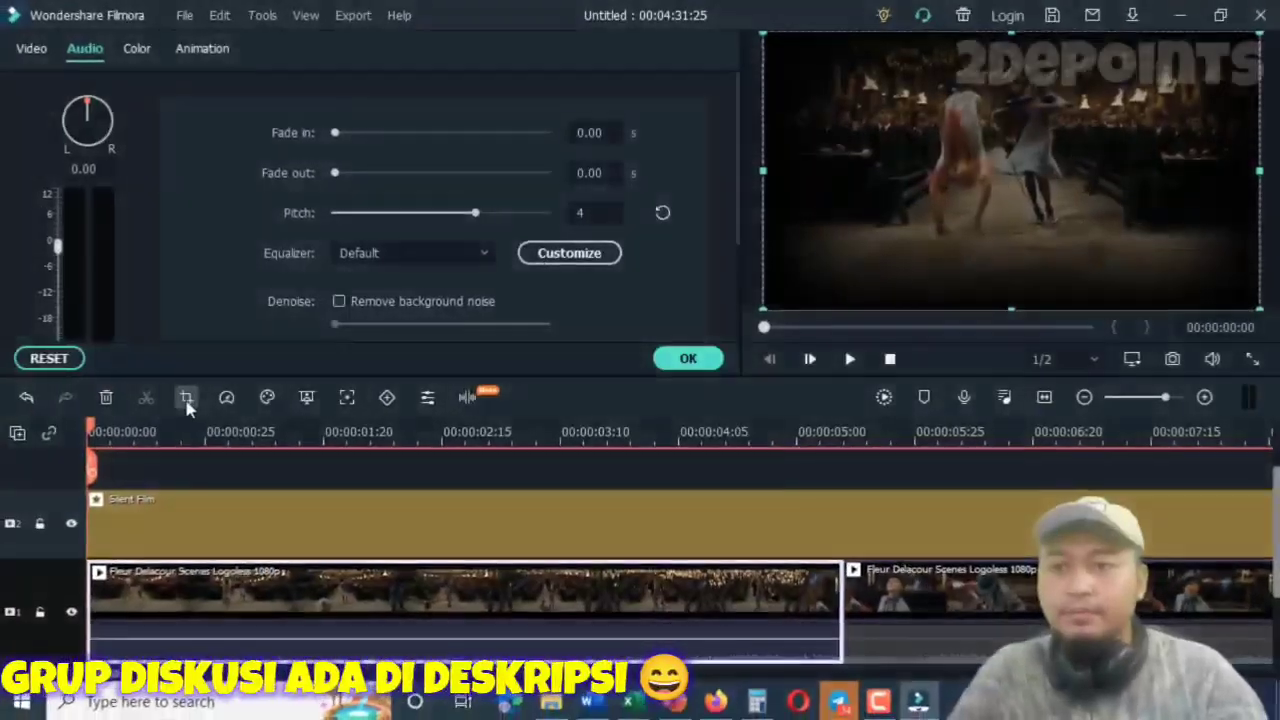
left_click(187, 398)
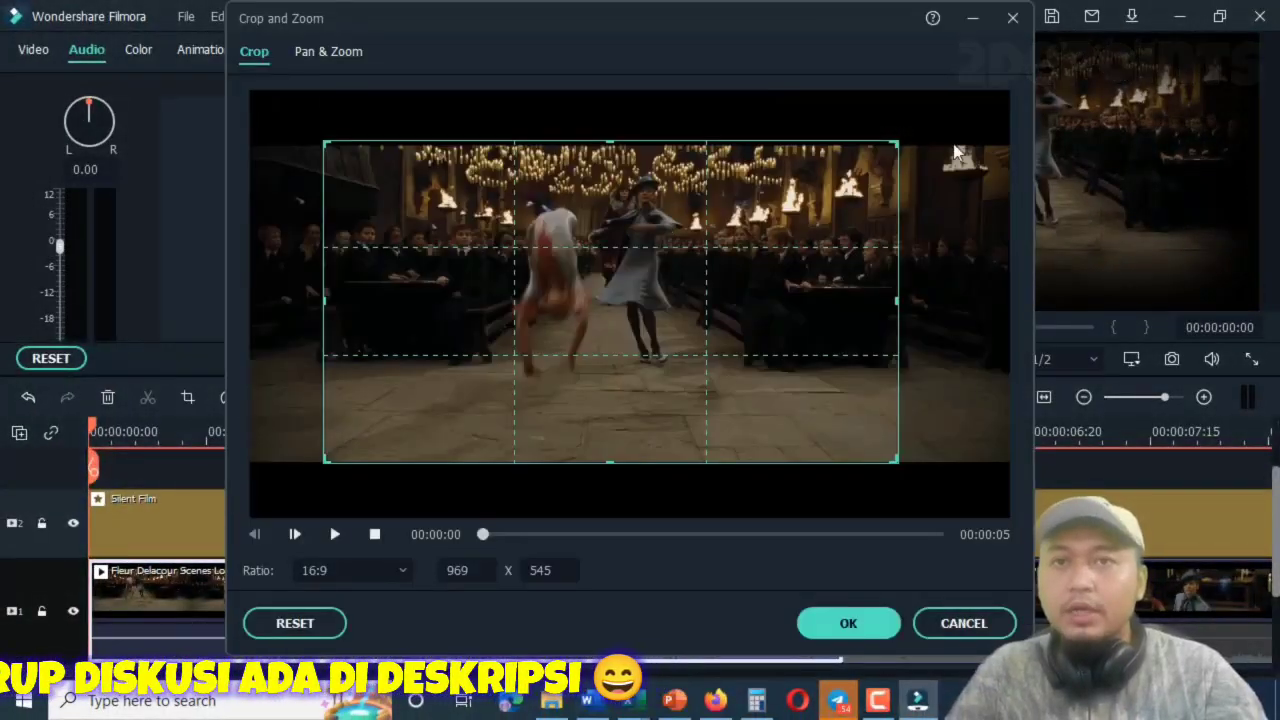
left_click(1008, 21)
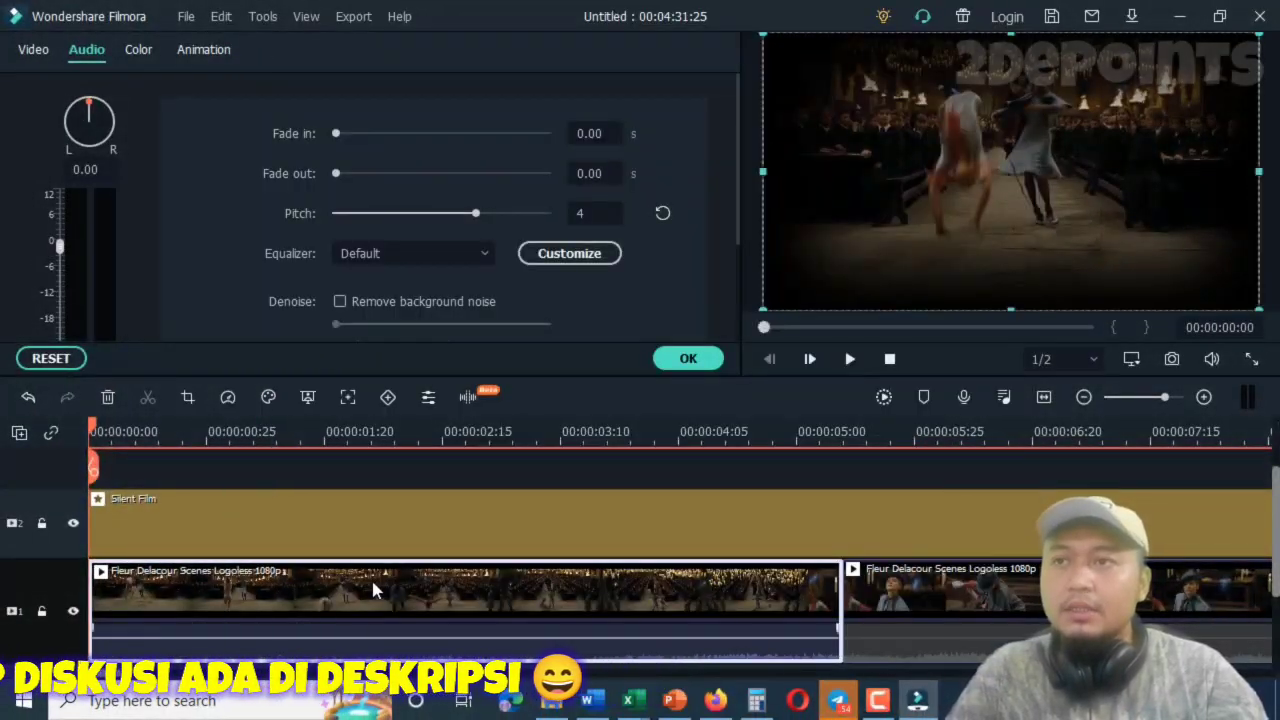
Flip the first clip segment horizontally and try the same flip on the second segment.
left_click(33, 52)
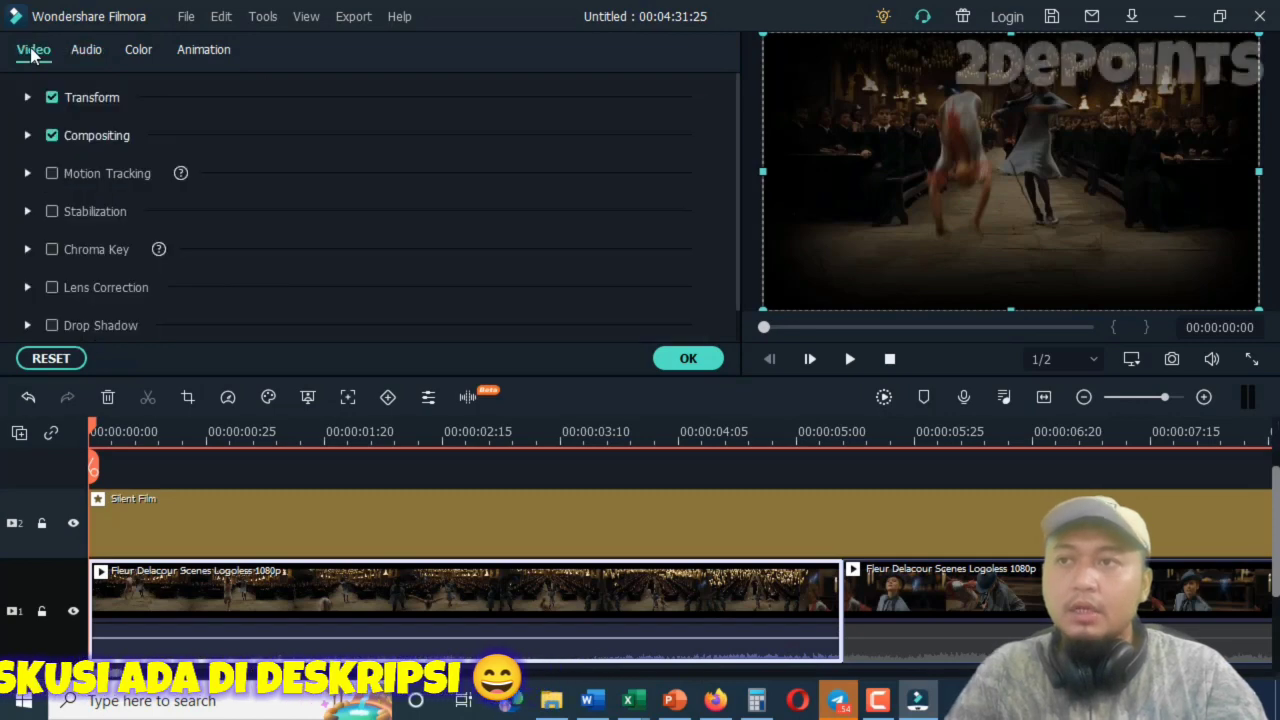
left_click(27, 99)
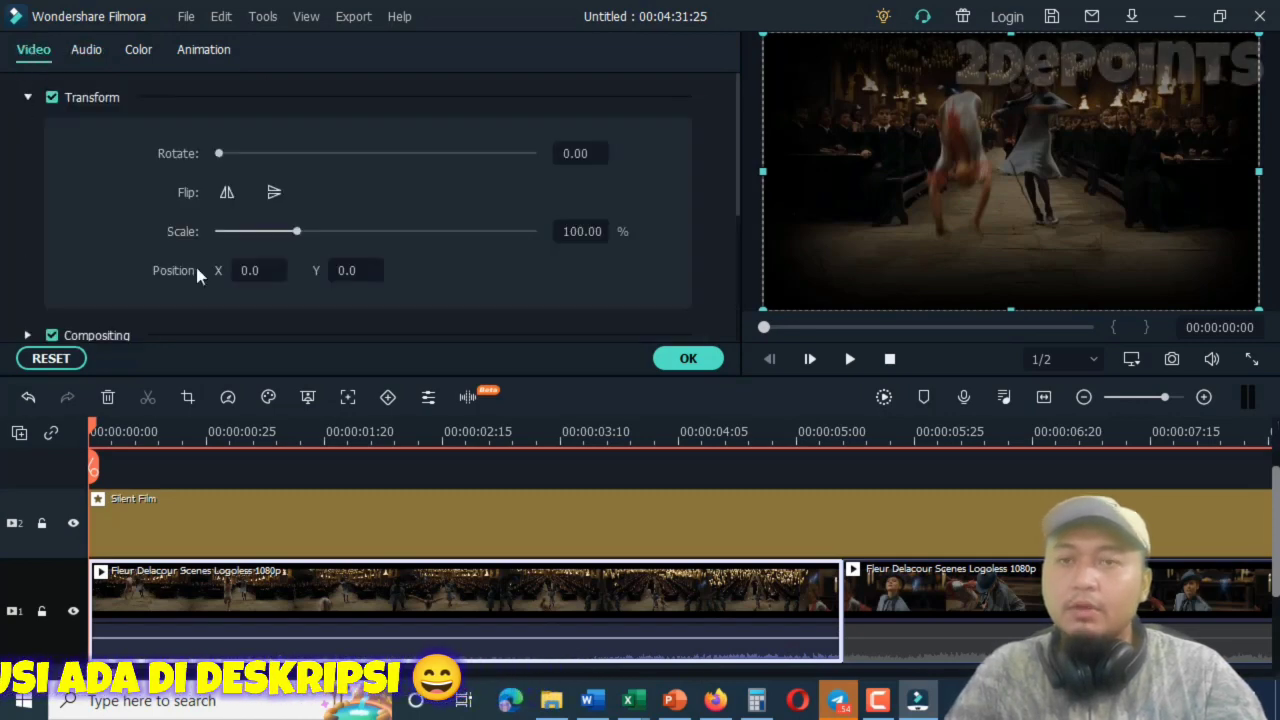
left_click(225, 195)
left_click(910, 598)
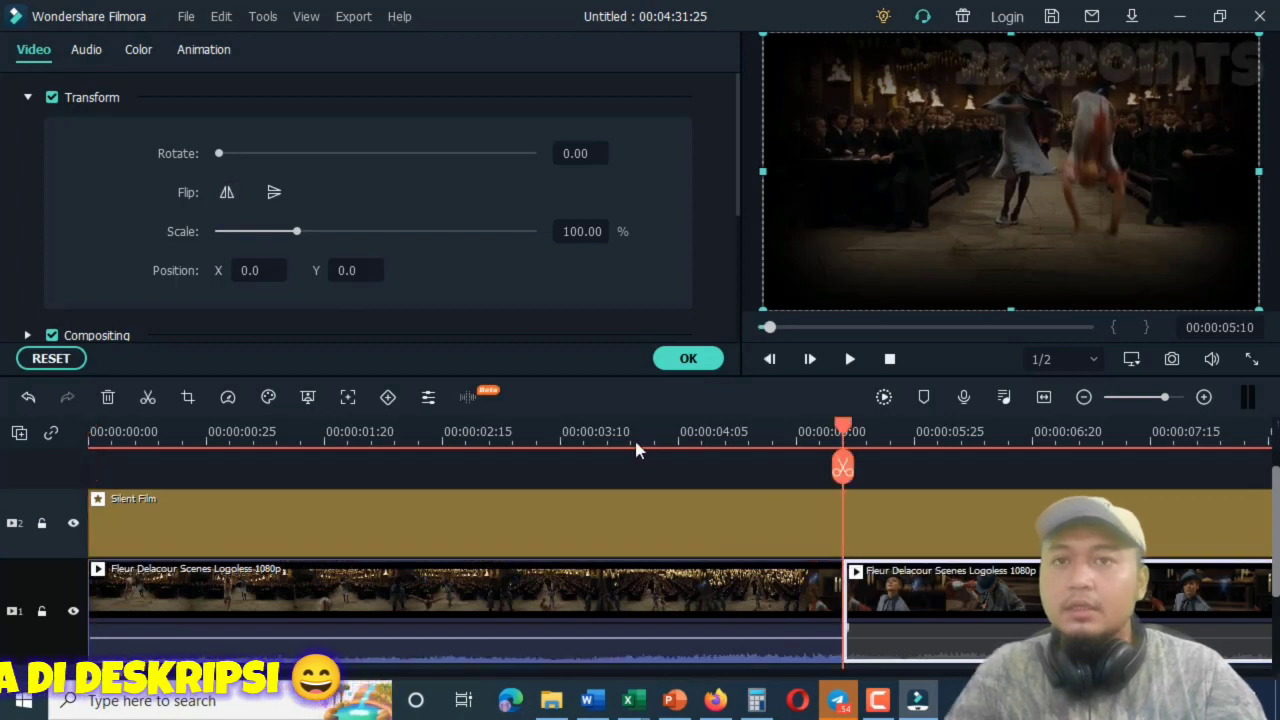
left_click(225, 192)
left_click(227, 196)
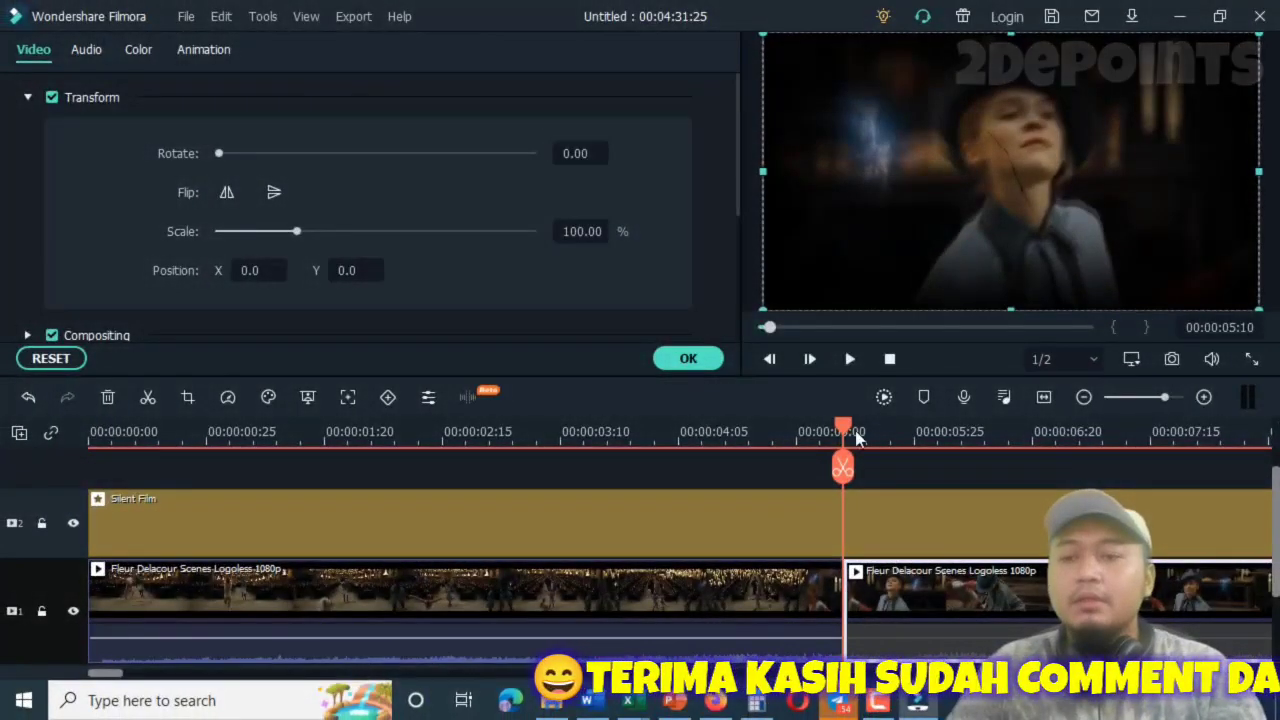
Return the playhead to the start of the timeline and import the narration file audio_2022-08-24_13-42-11 into the project media.
left_click_drag(847, 428, 78, 422)
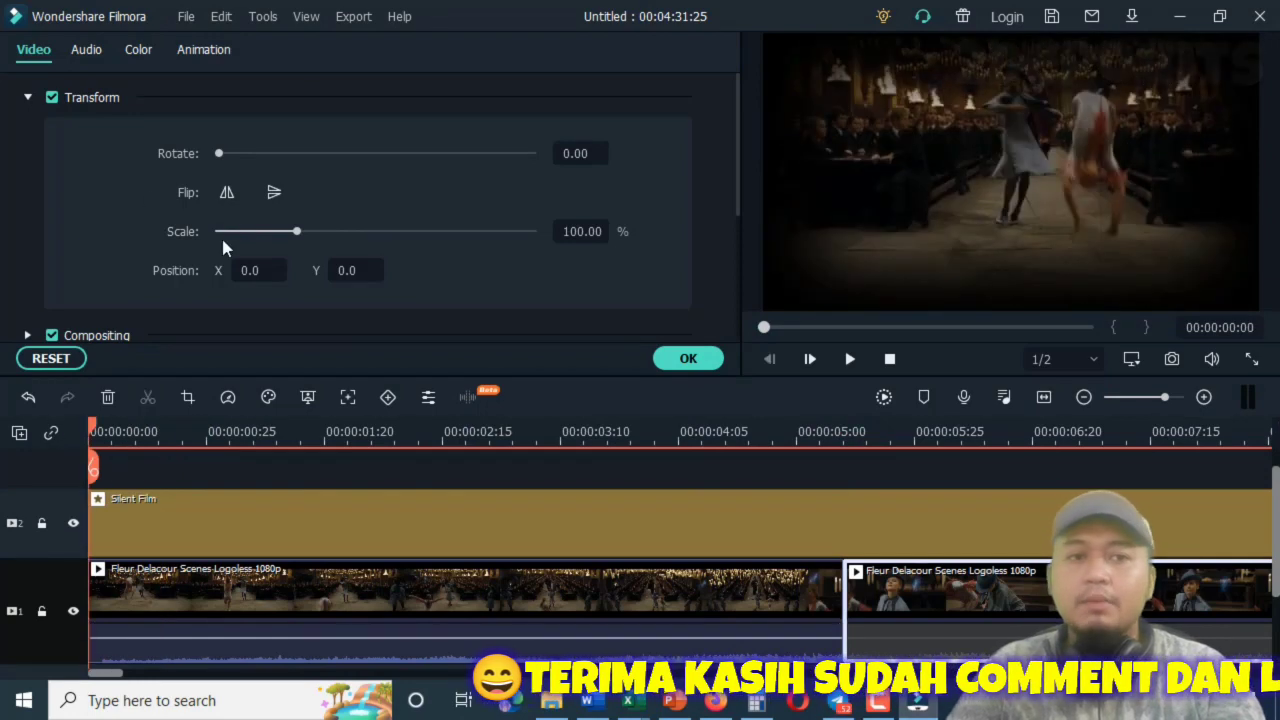
left_click(688, 358)
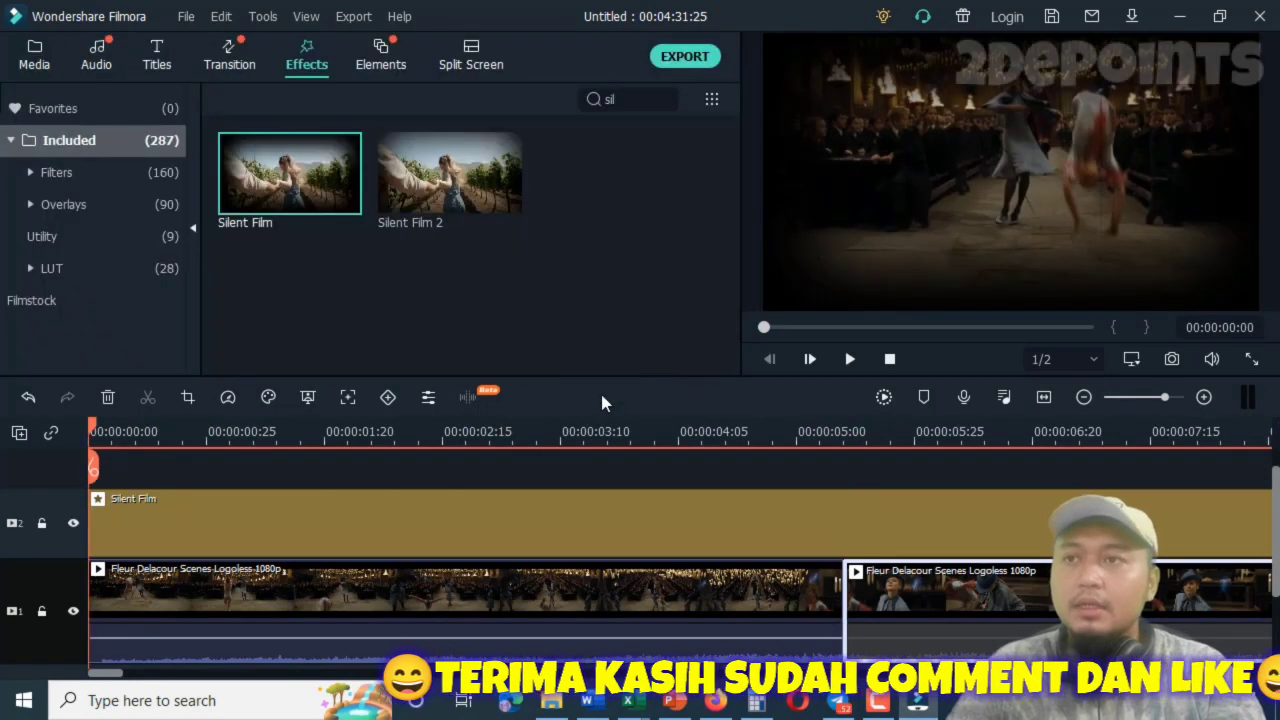
left_click(40, 58)
left_click(248, 99)
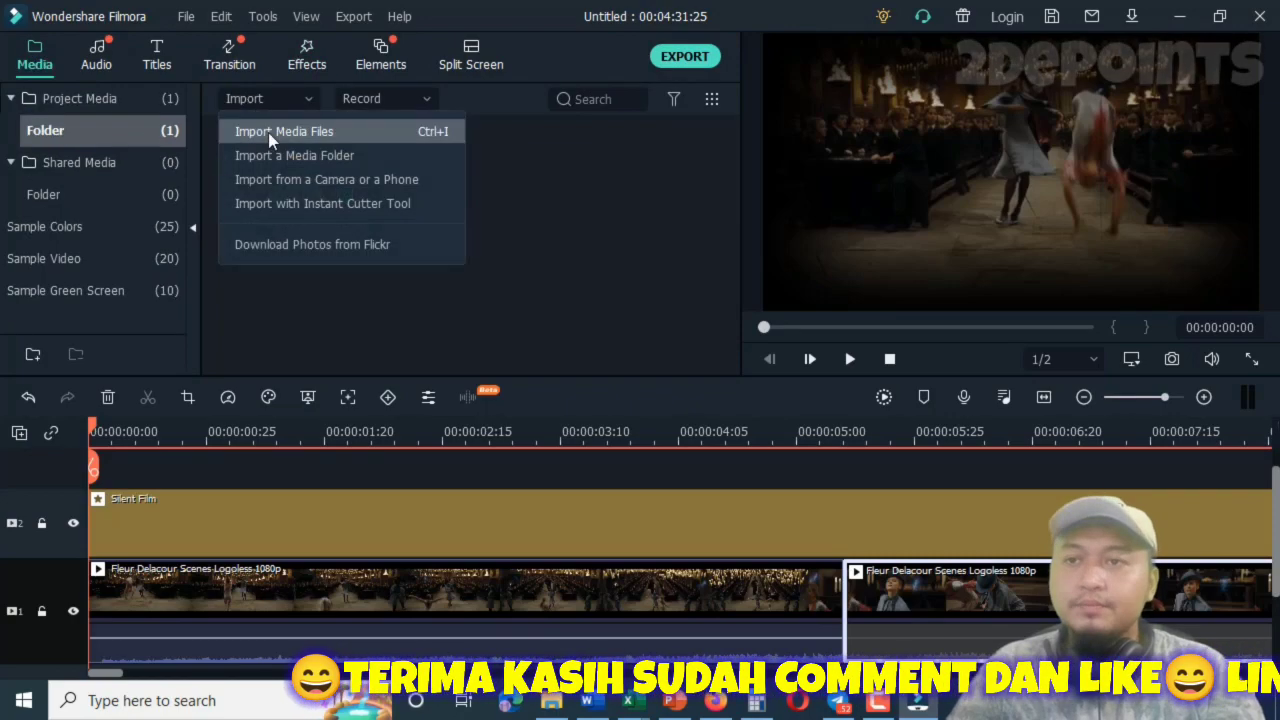
left_click(266, 129)
key("Escape")
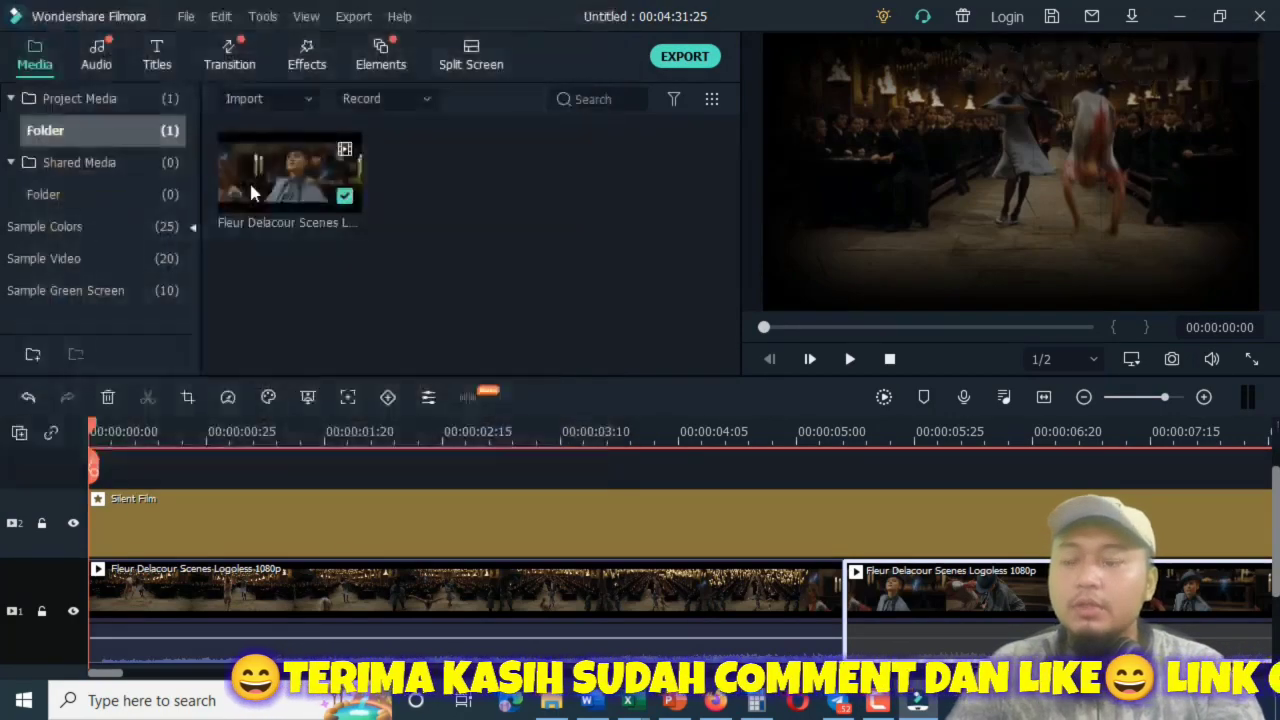
Mute the first clip segment and place the narration audio on the audio track, starting at 00:00:00:00.
left_click(363, 598)
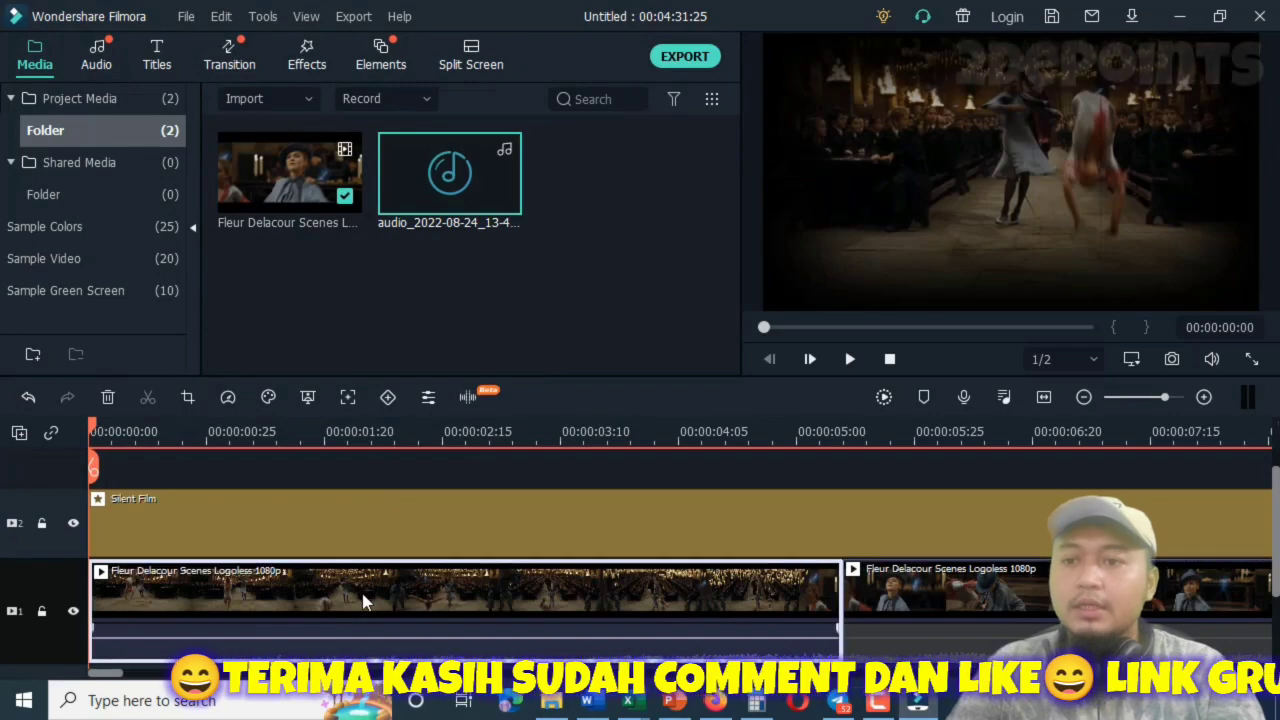
right_click(363, 600)
left_click(402, 607)
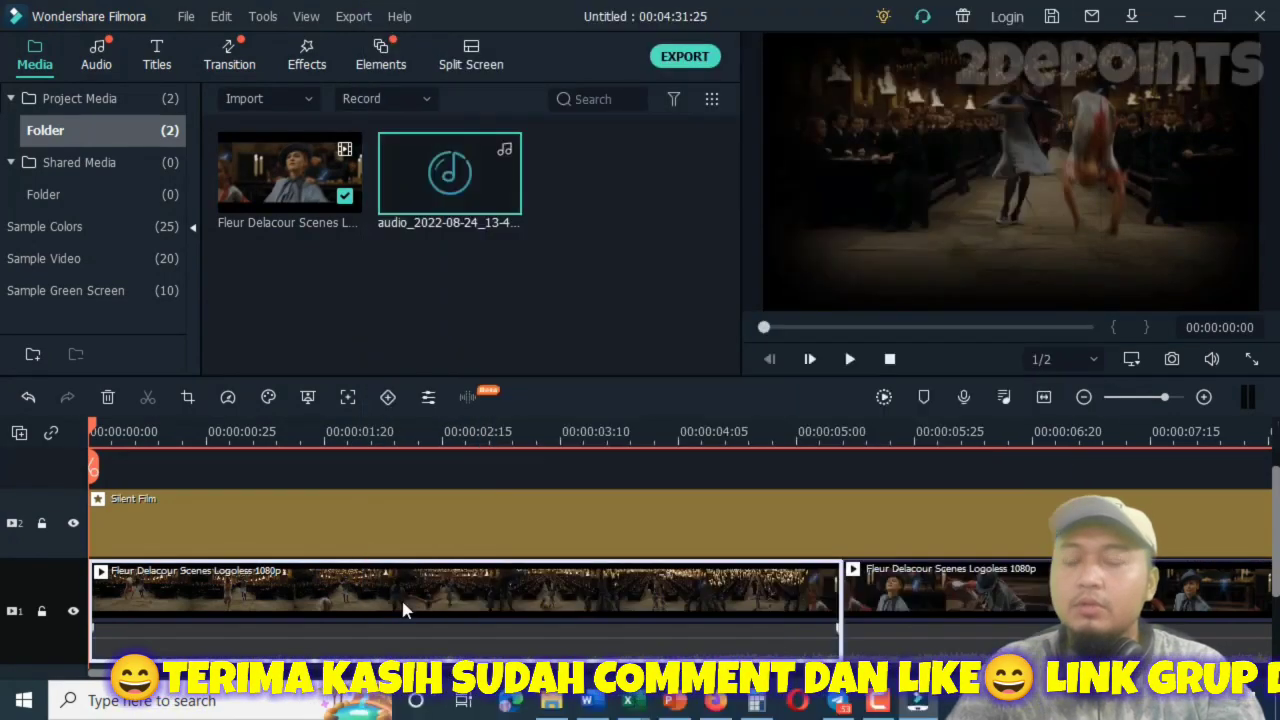
left_click_drag(470, 178, 100, 566)
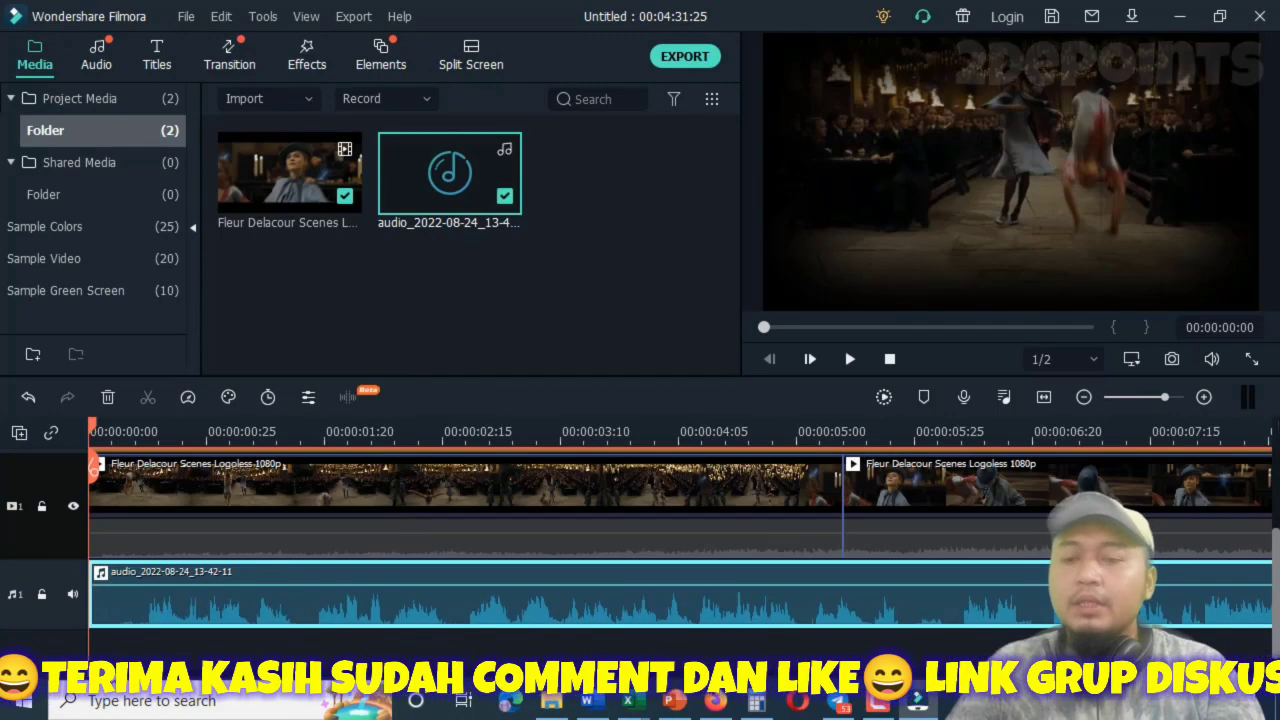
mouse_move(114, 674)
left_mouse_down()
mouse_move(174, 686)
mouse_move(100, 675)
left_mouse_up()
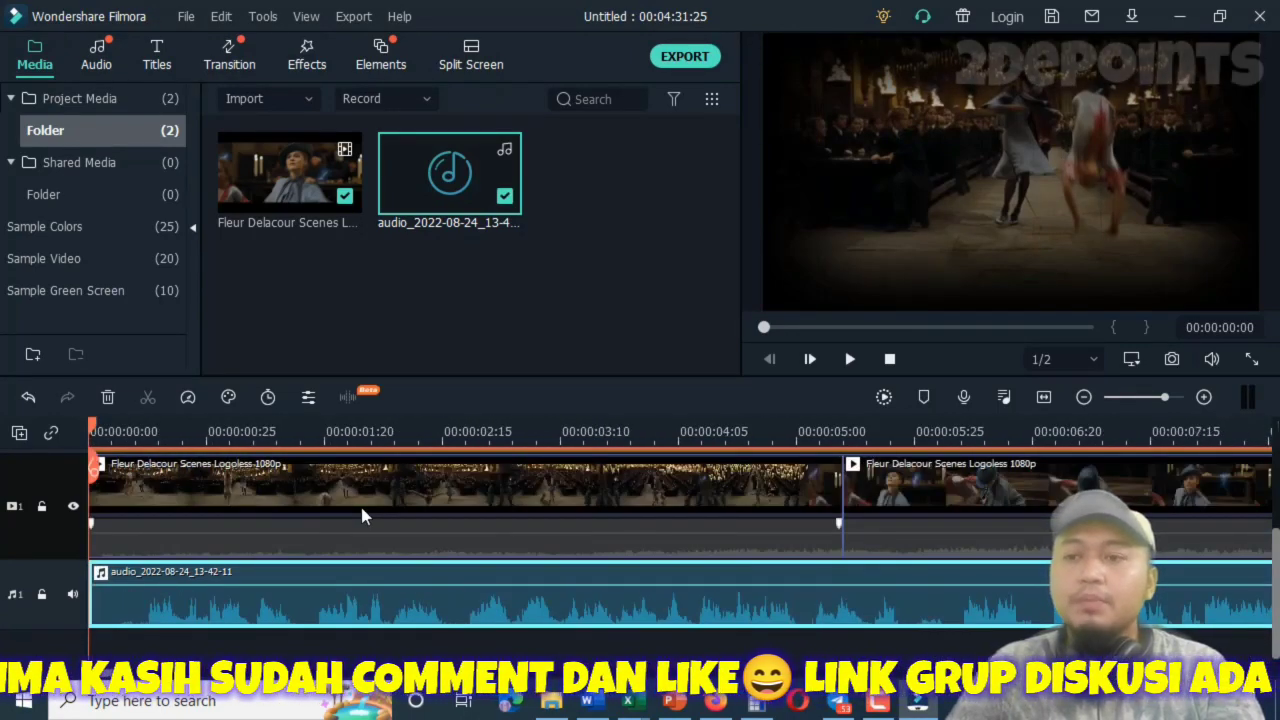
Play the first clip segment from the start to preview it with the narration audio, stopping just before the second segment.
scroll(362, 516, "up", 2)
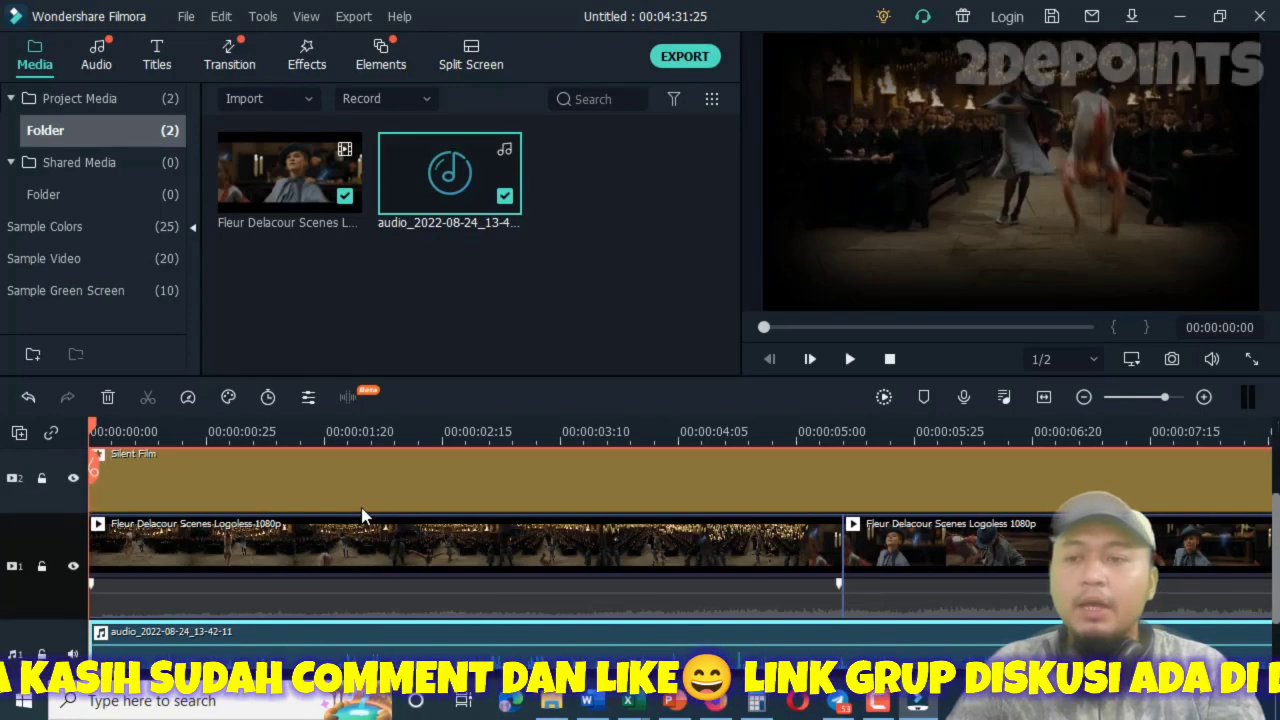
double_click(360, 540)
scroll(362, 546, "down", 2)
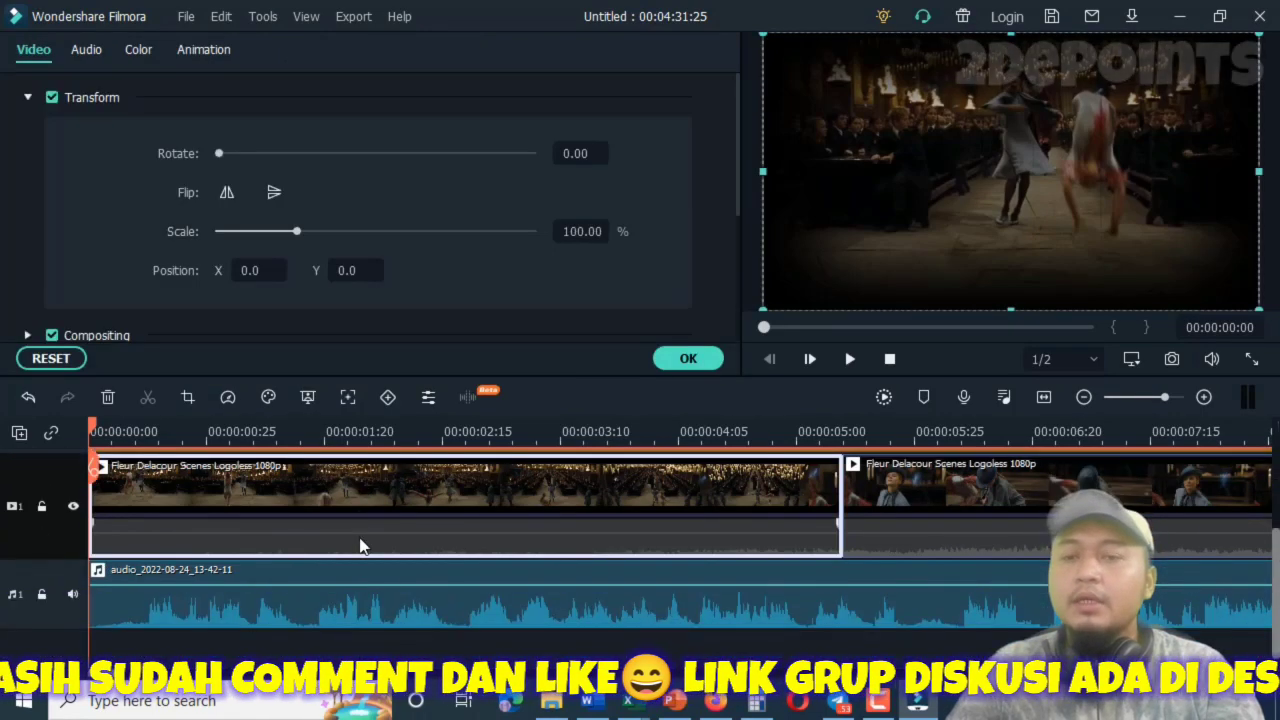
left_click(849, 360)
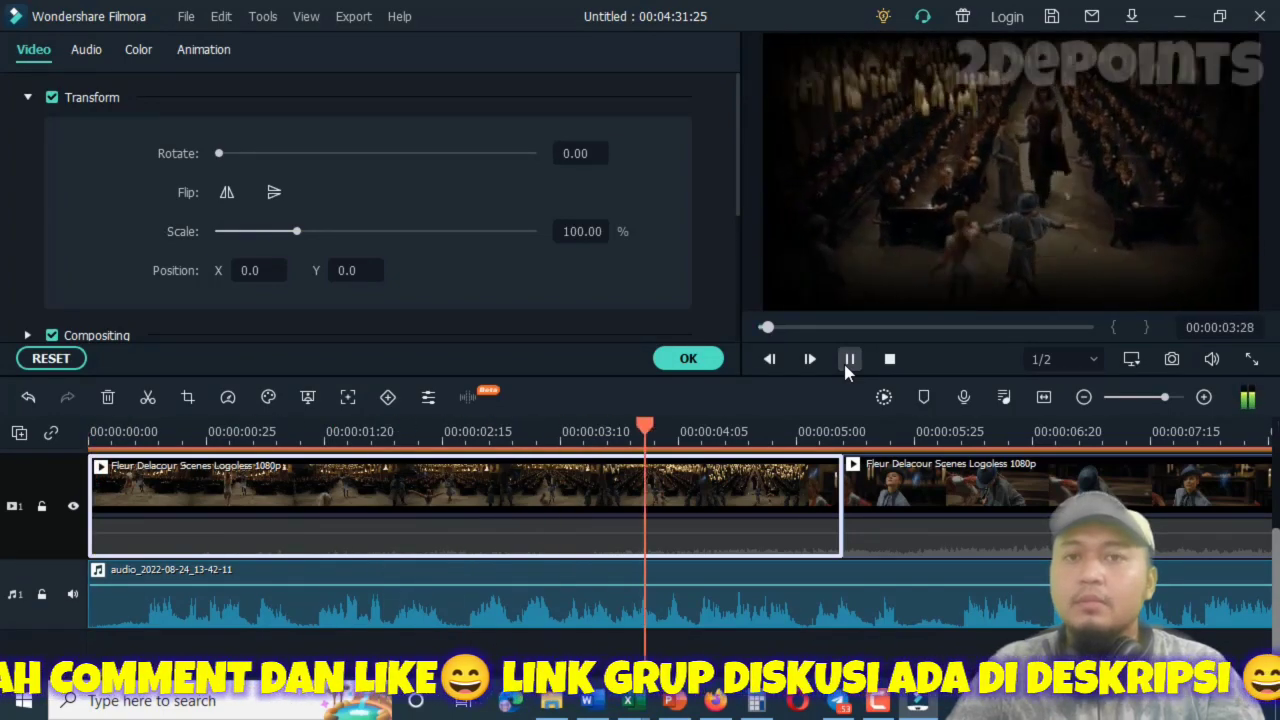
left_click(849, 360)
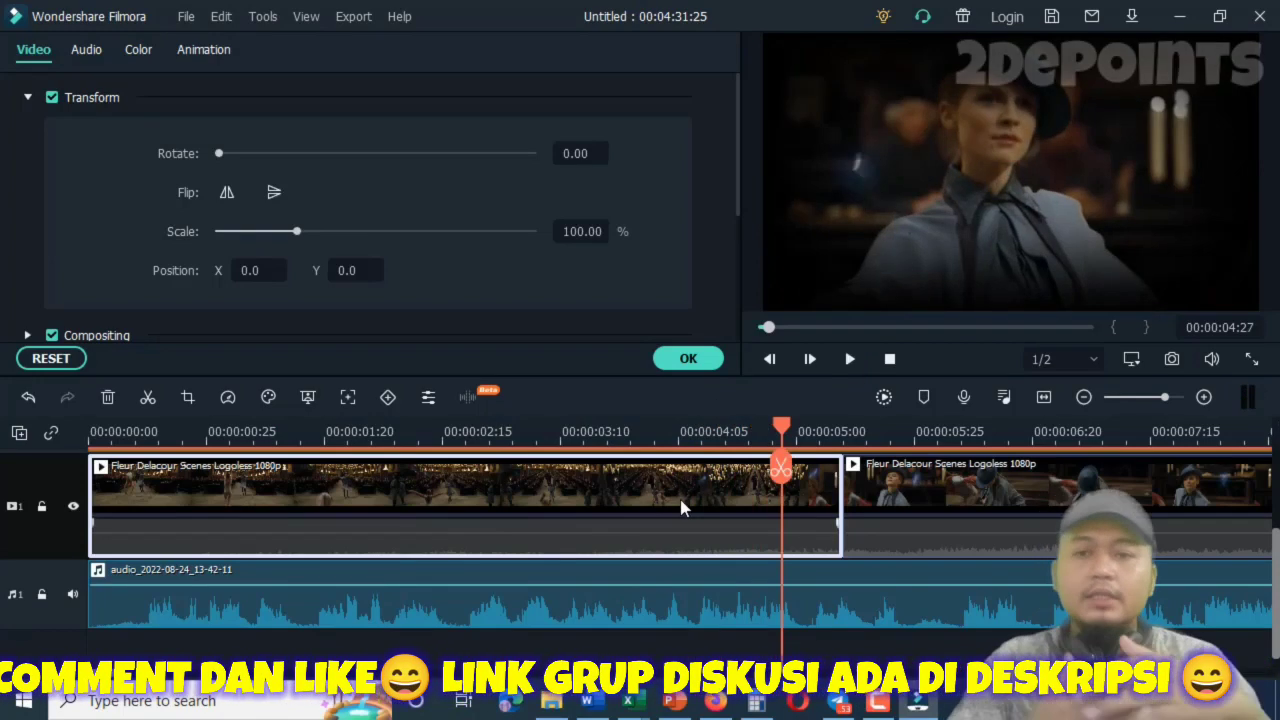